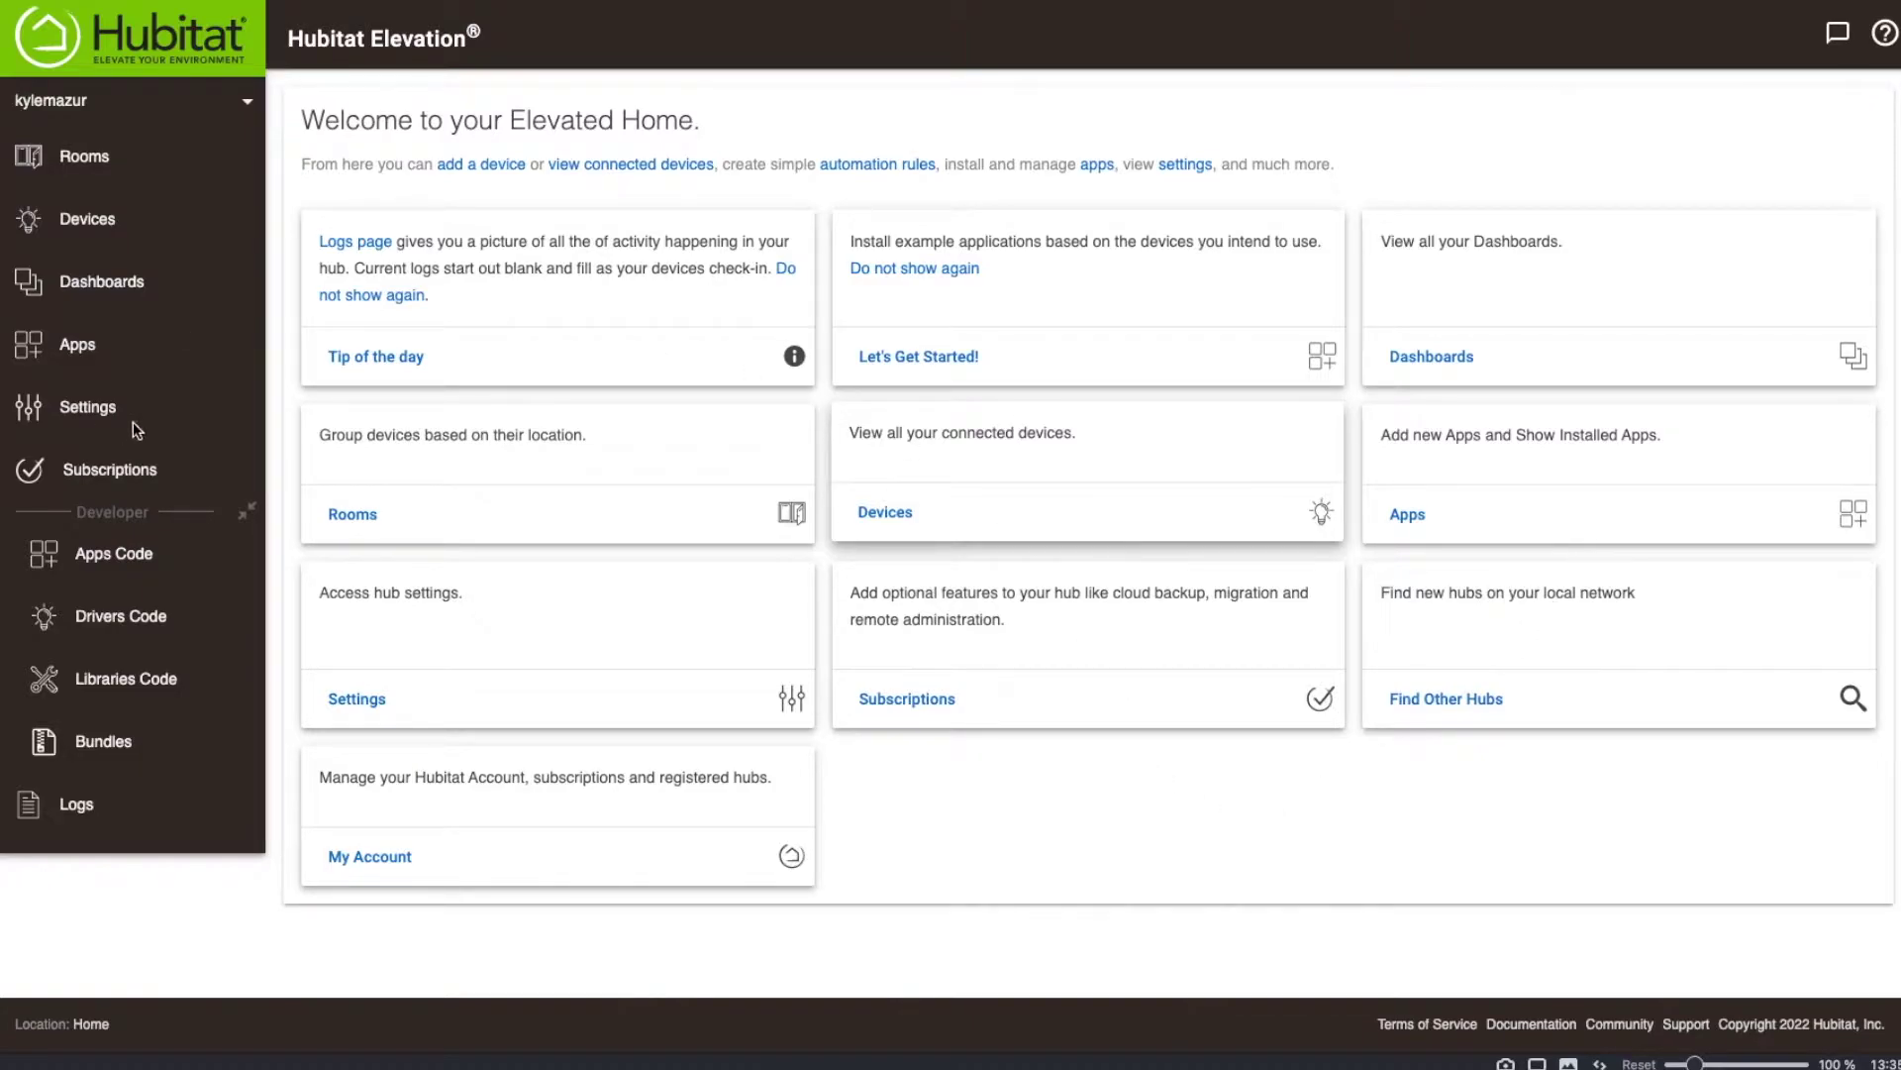
Open Backup and Restore from the Admin Settings section of the hub Settings.
click(97, 408)
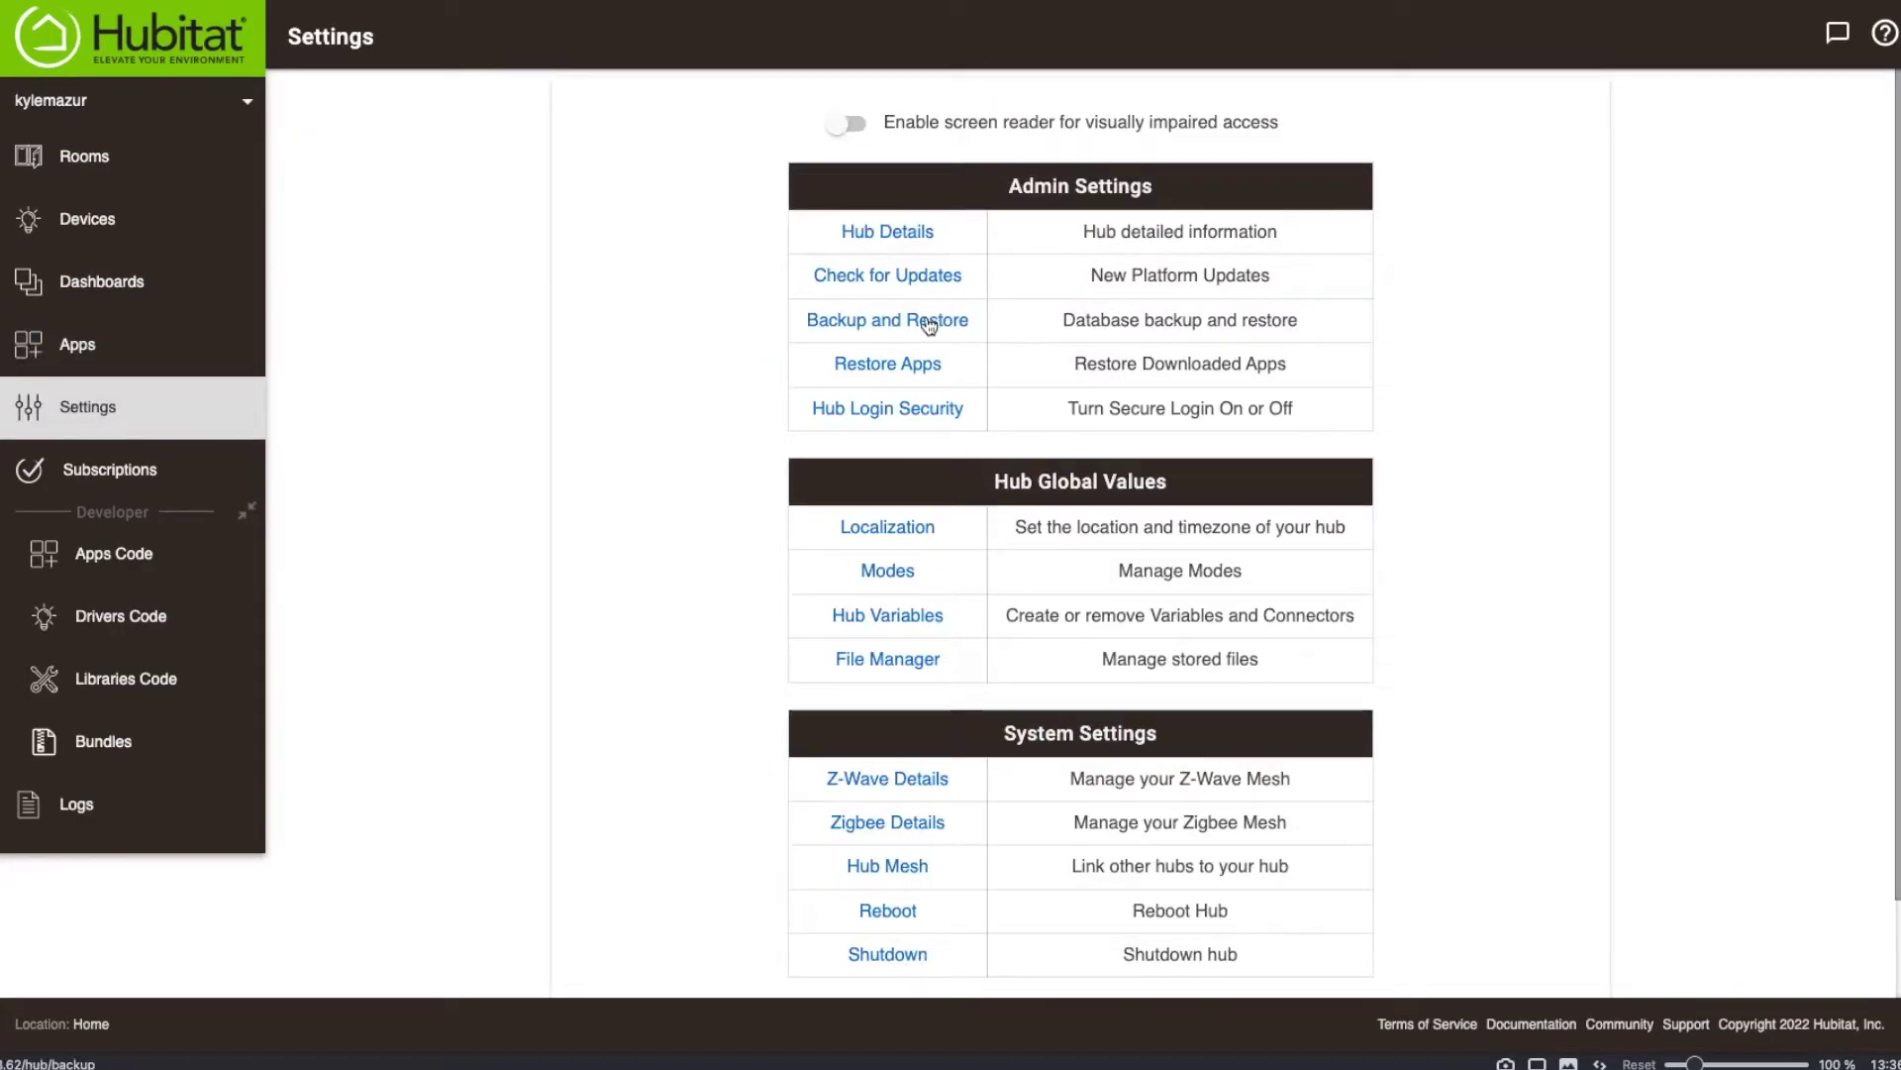
click(926, 322)
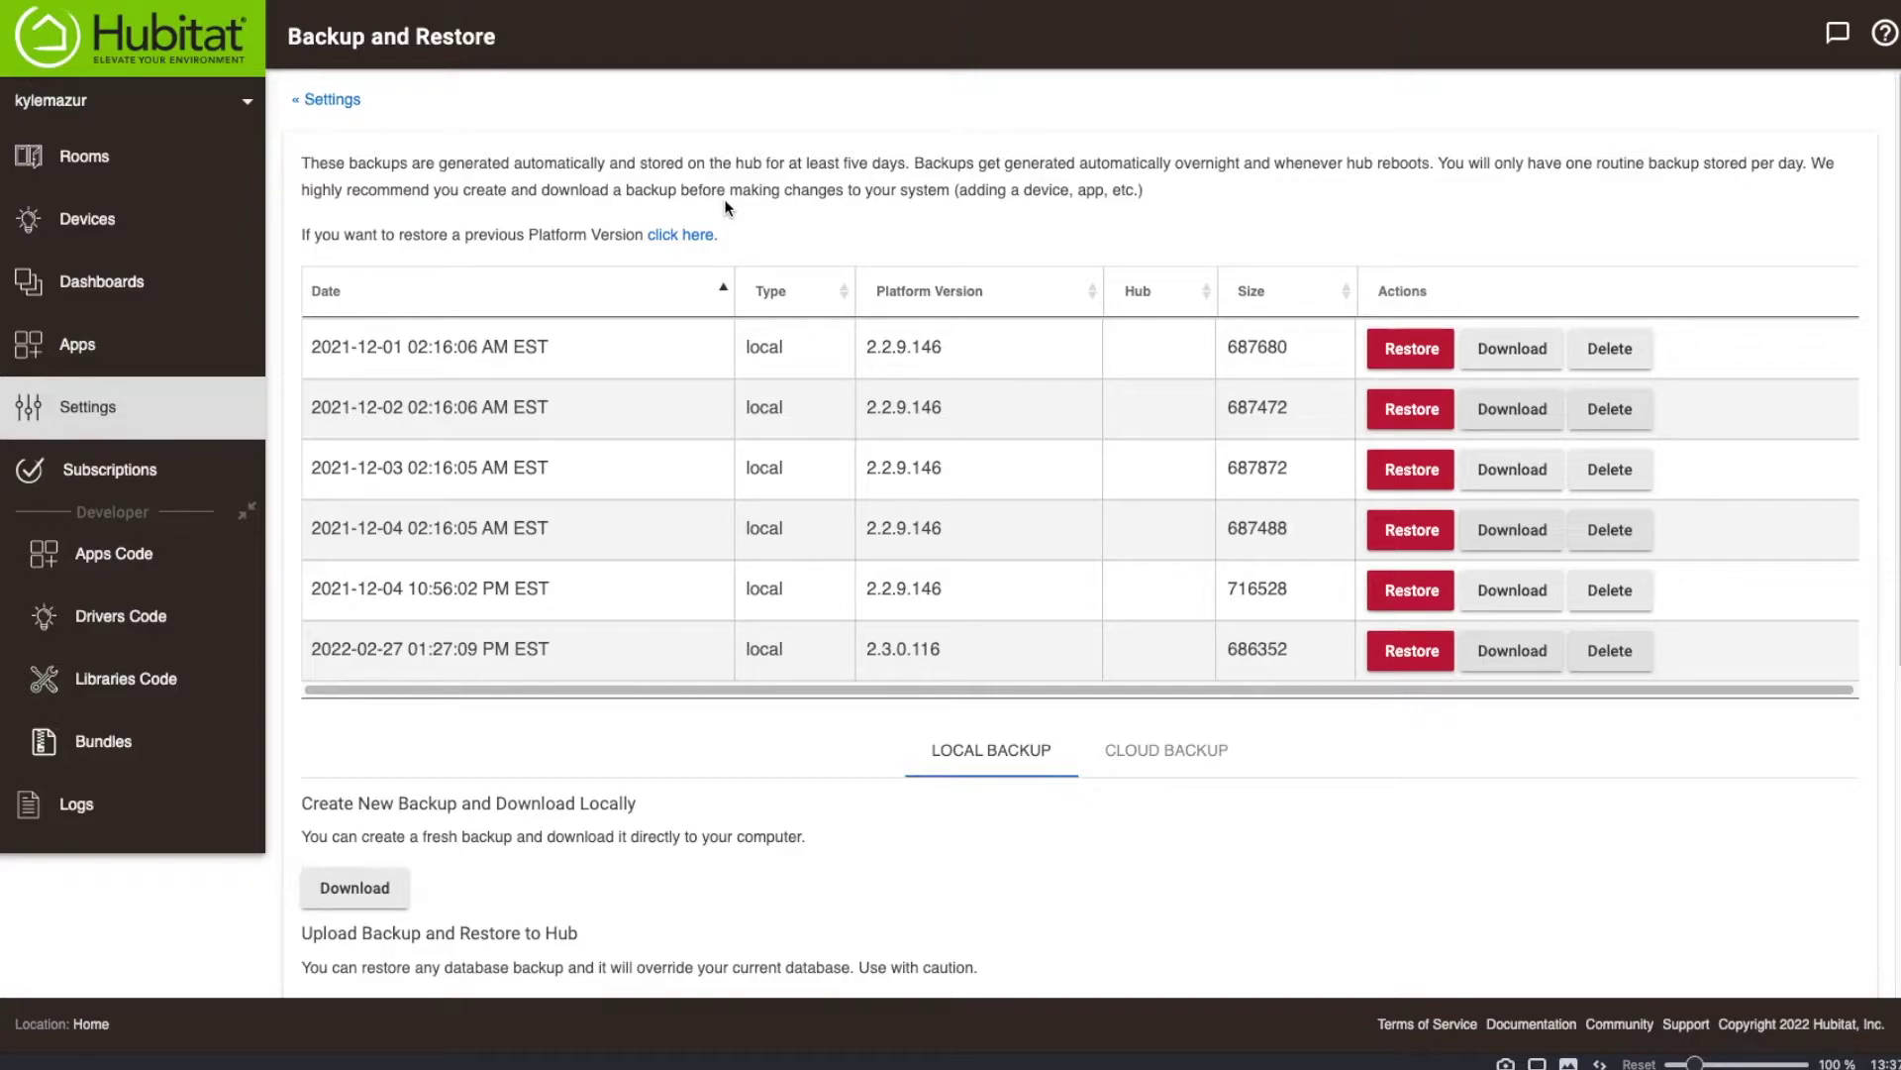
scroll(724, 327, down, 1)
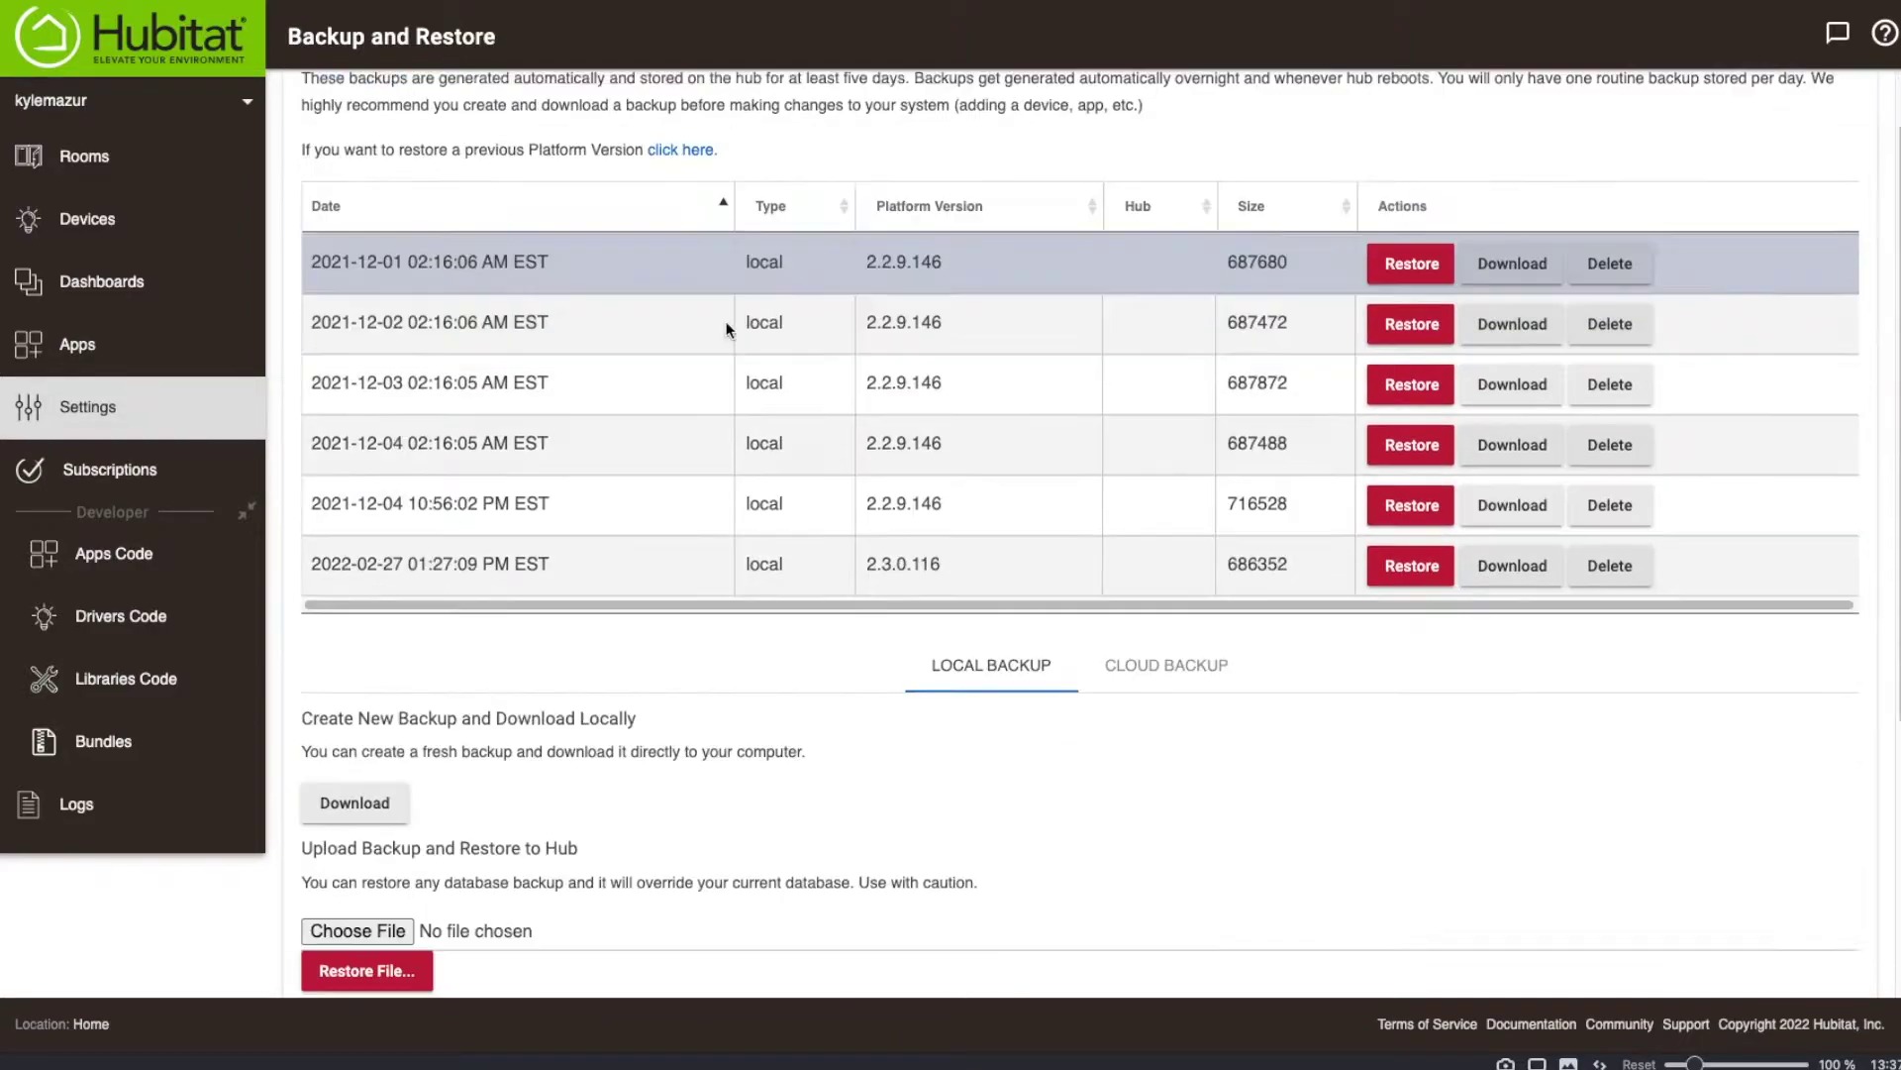
scroll(727, 322, up, 1)
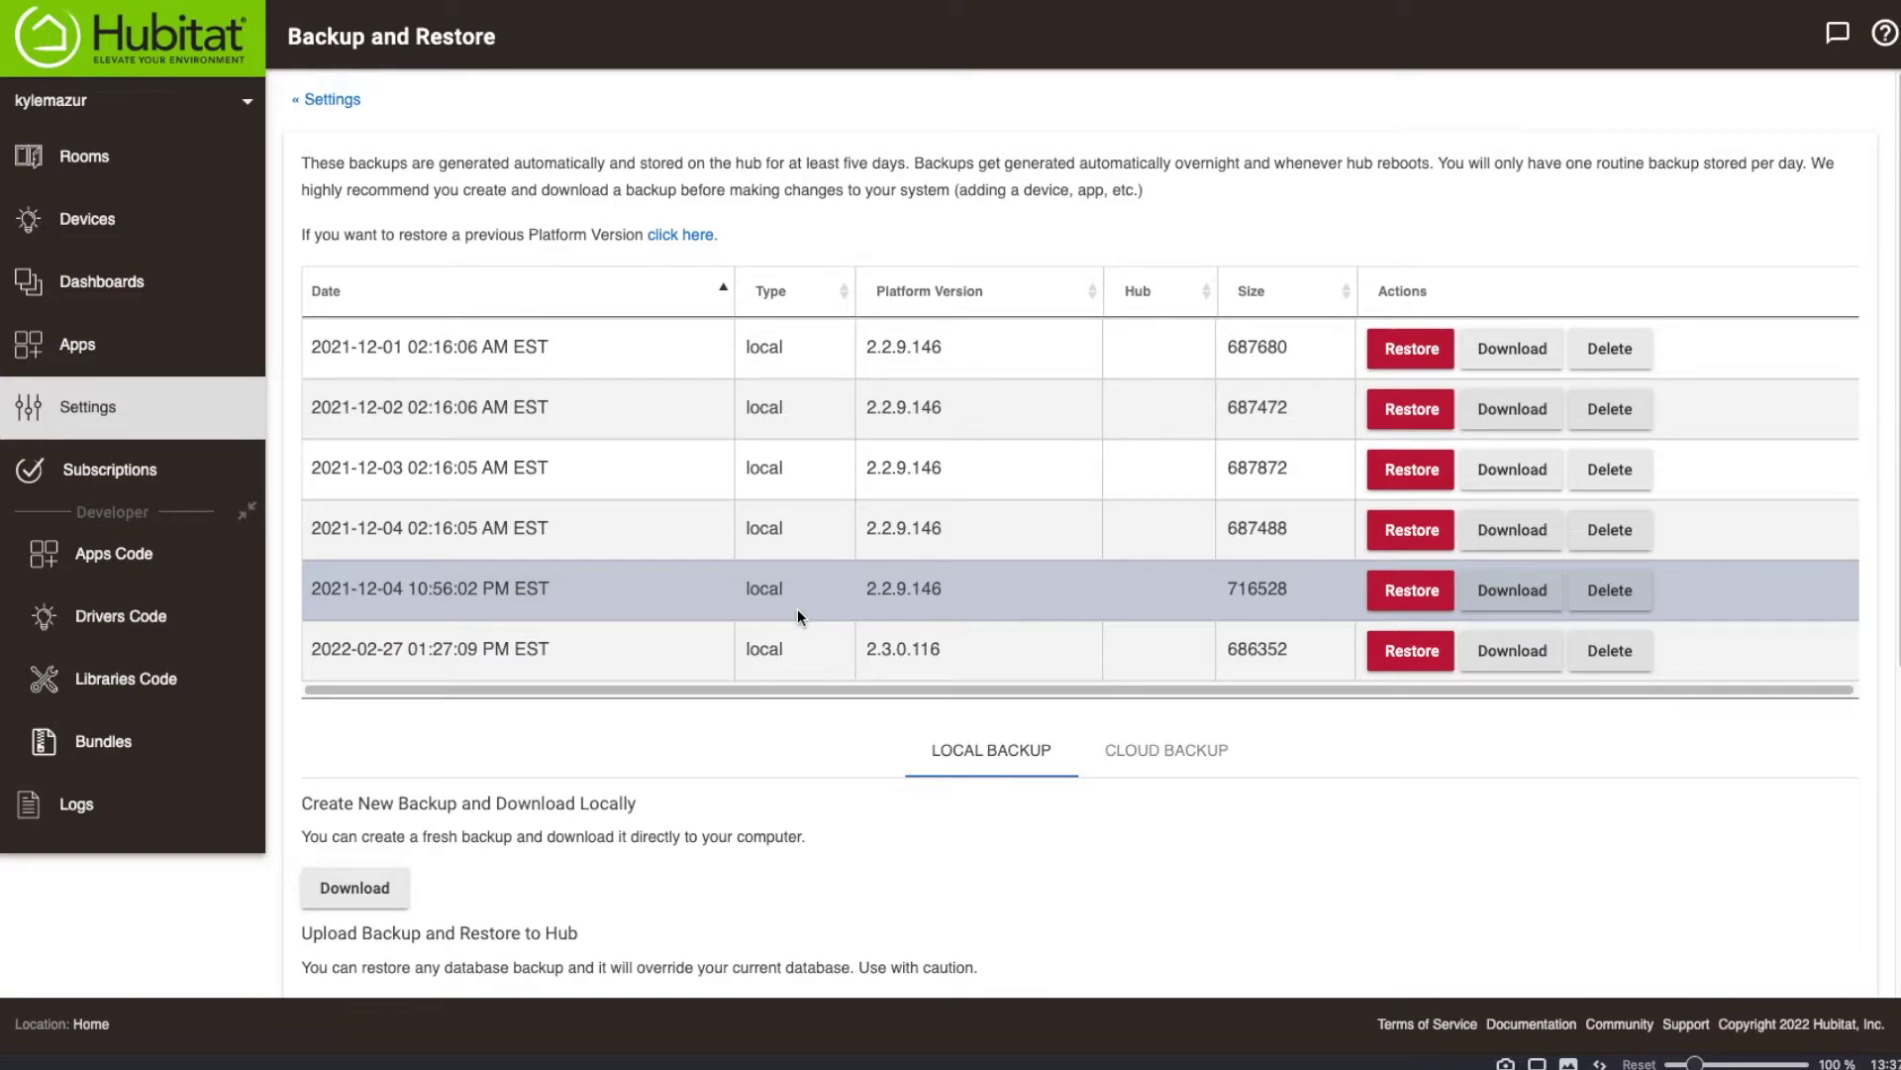
scroll(788, 594, down, 2)
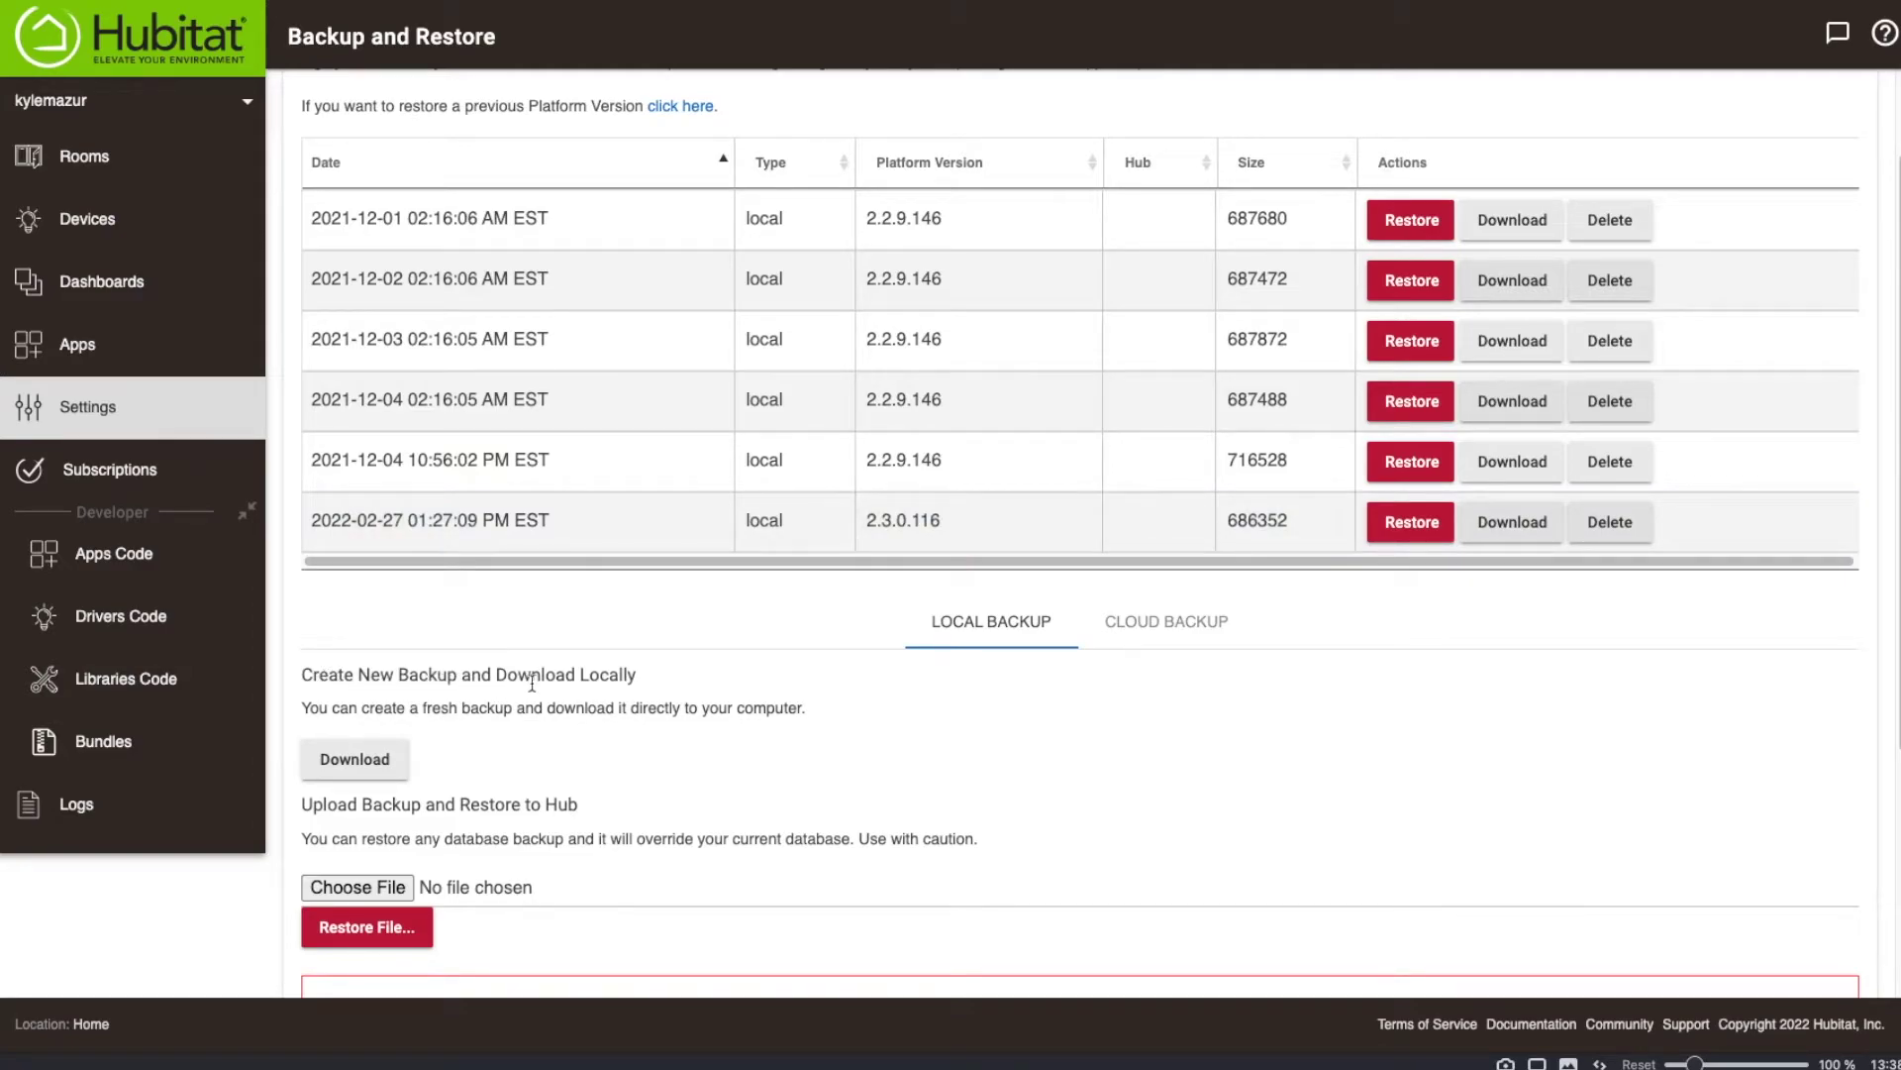
click(372, 767)
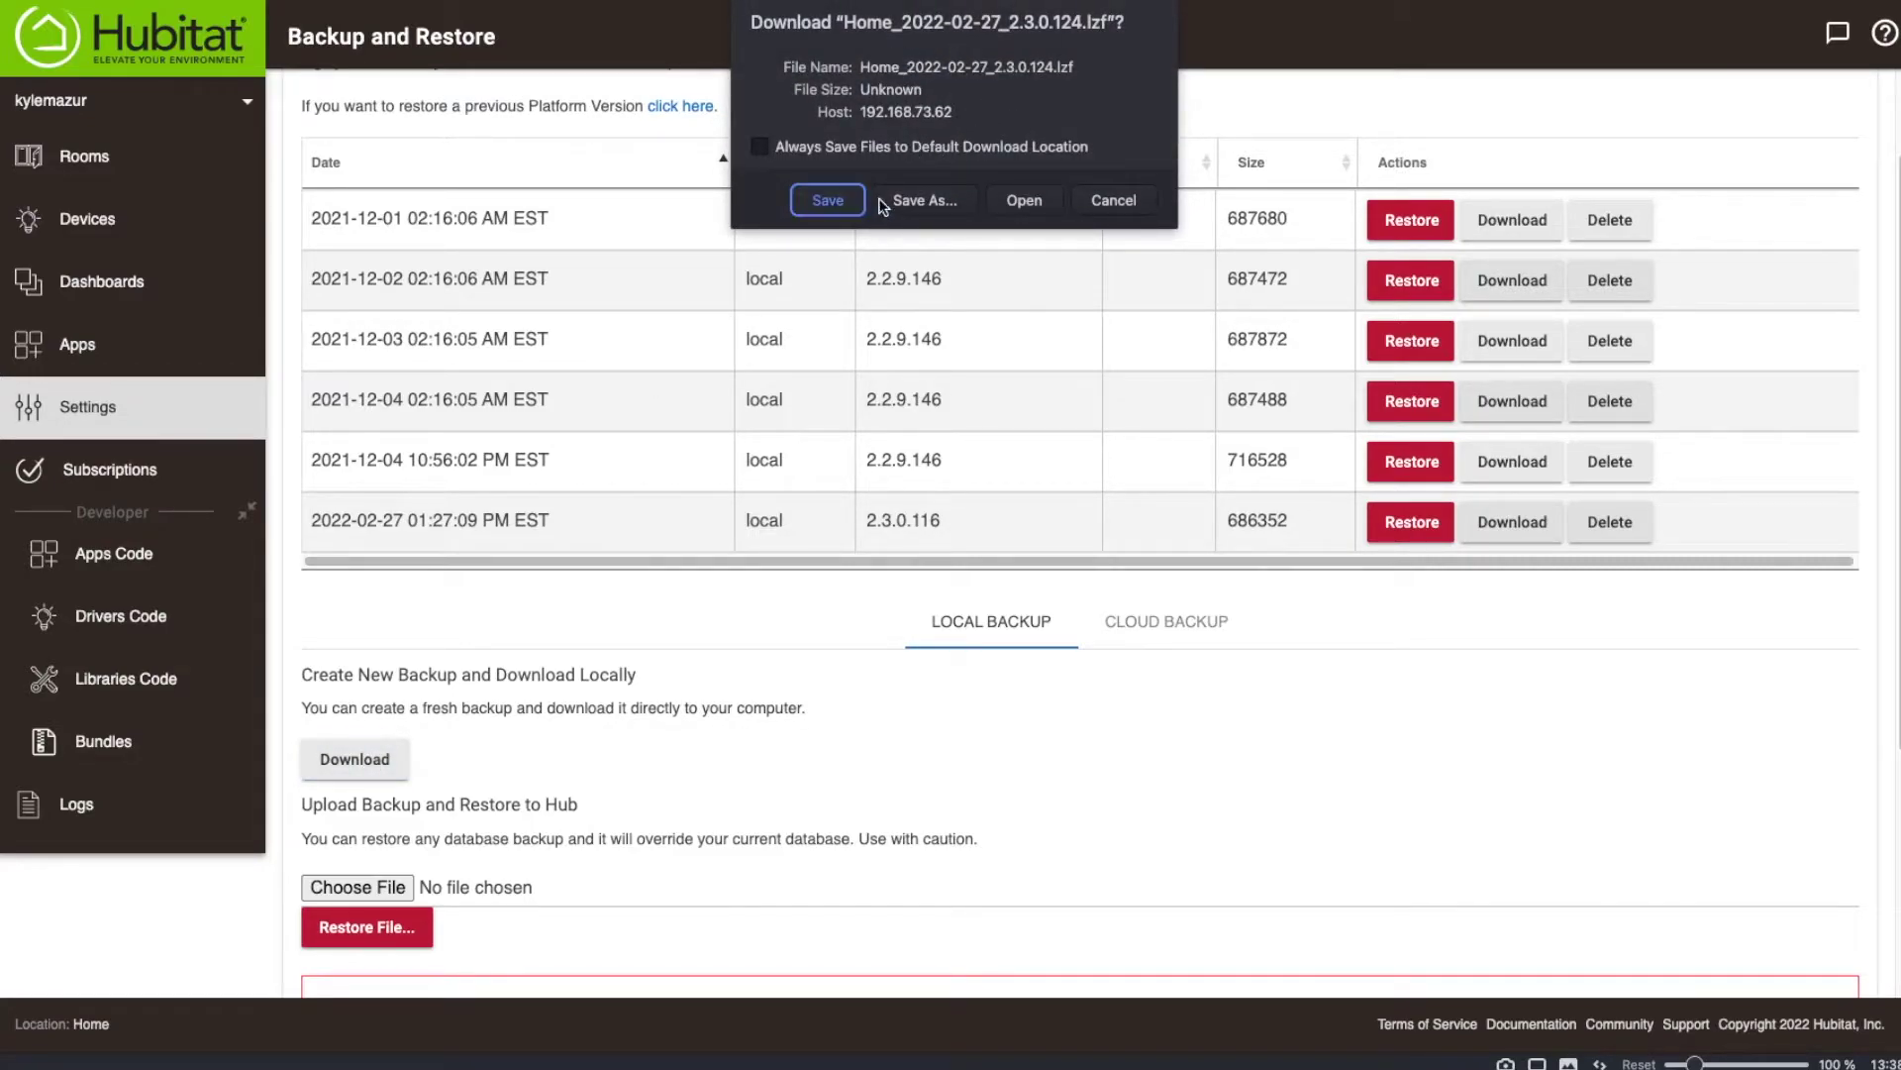
Save the new backup file Home_2022-02-27_2.3.0.124.lzf to the Desktop.
click(943, 202)
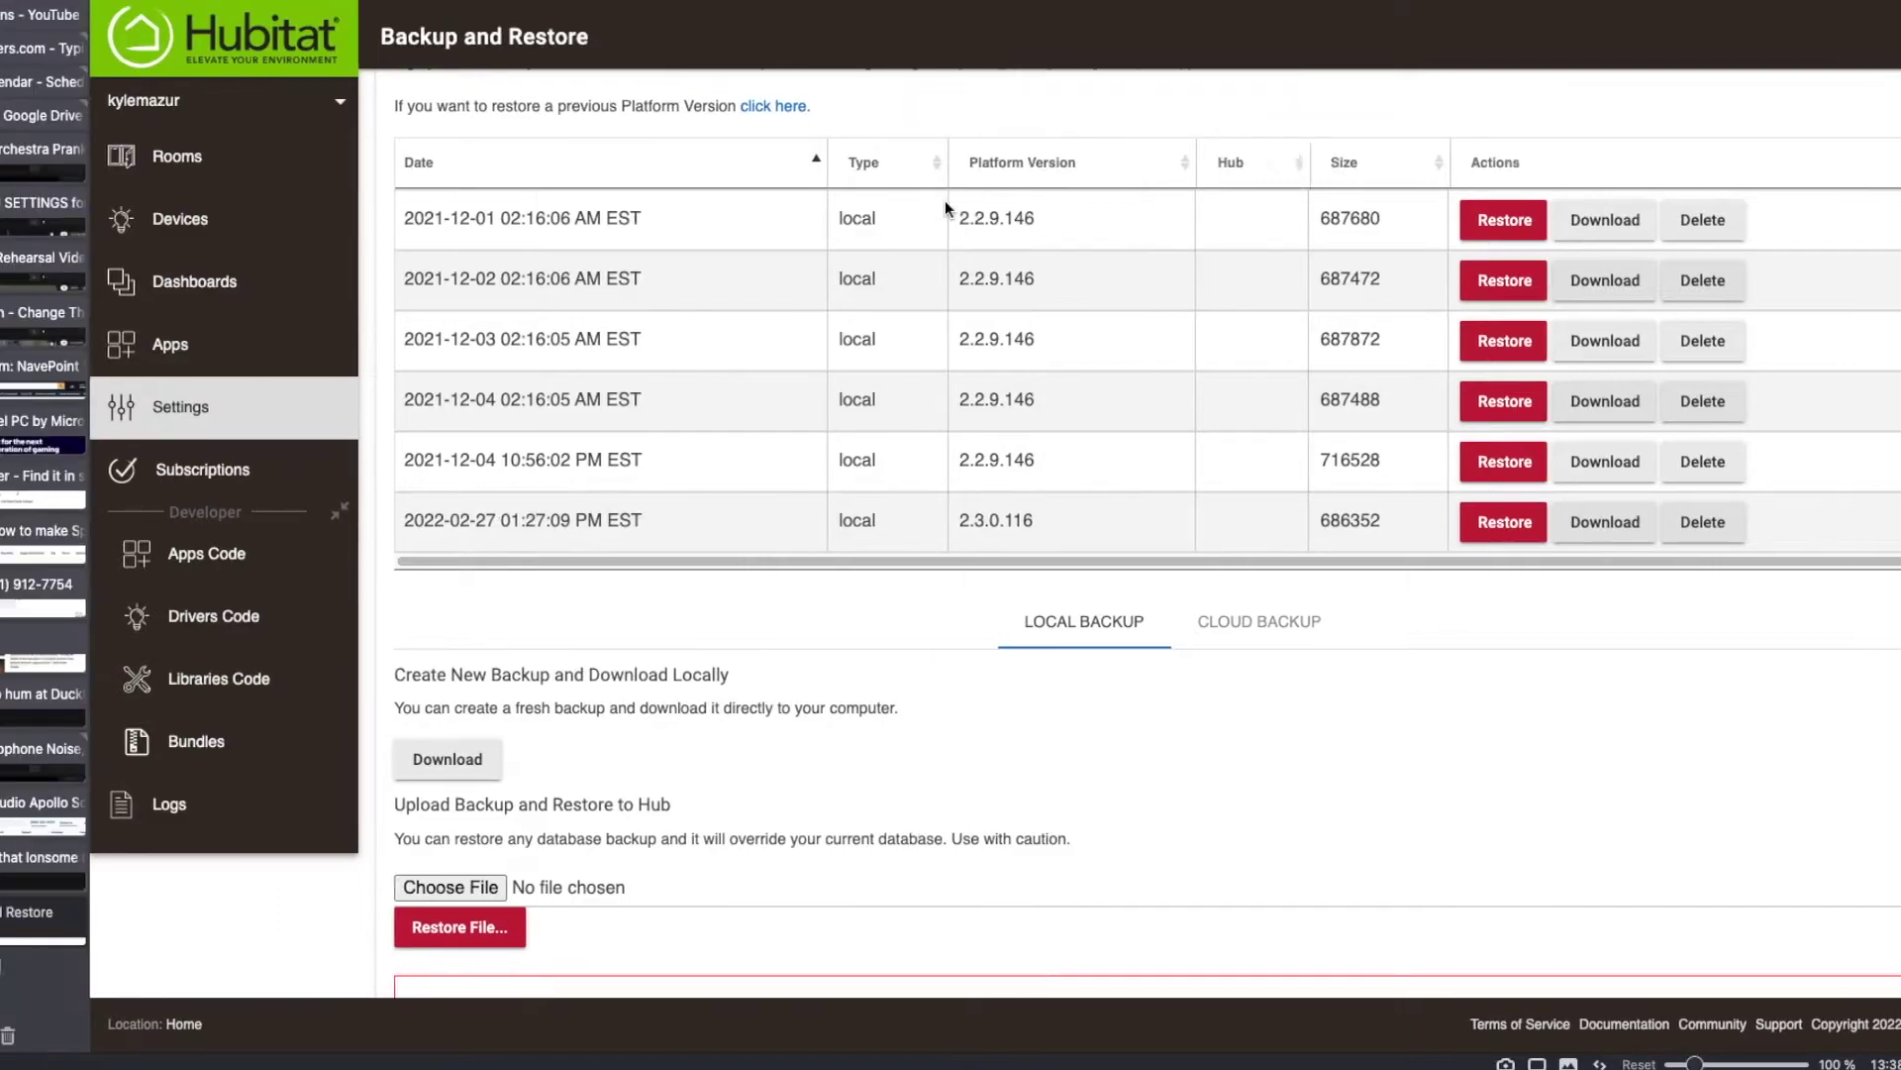
click(904, 340)
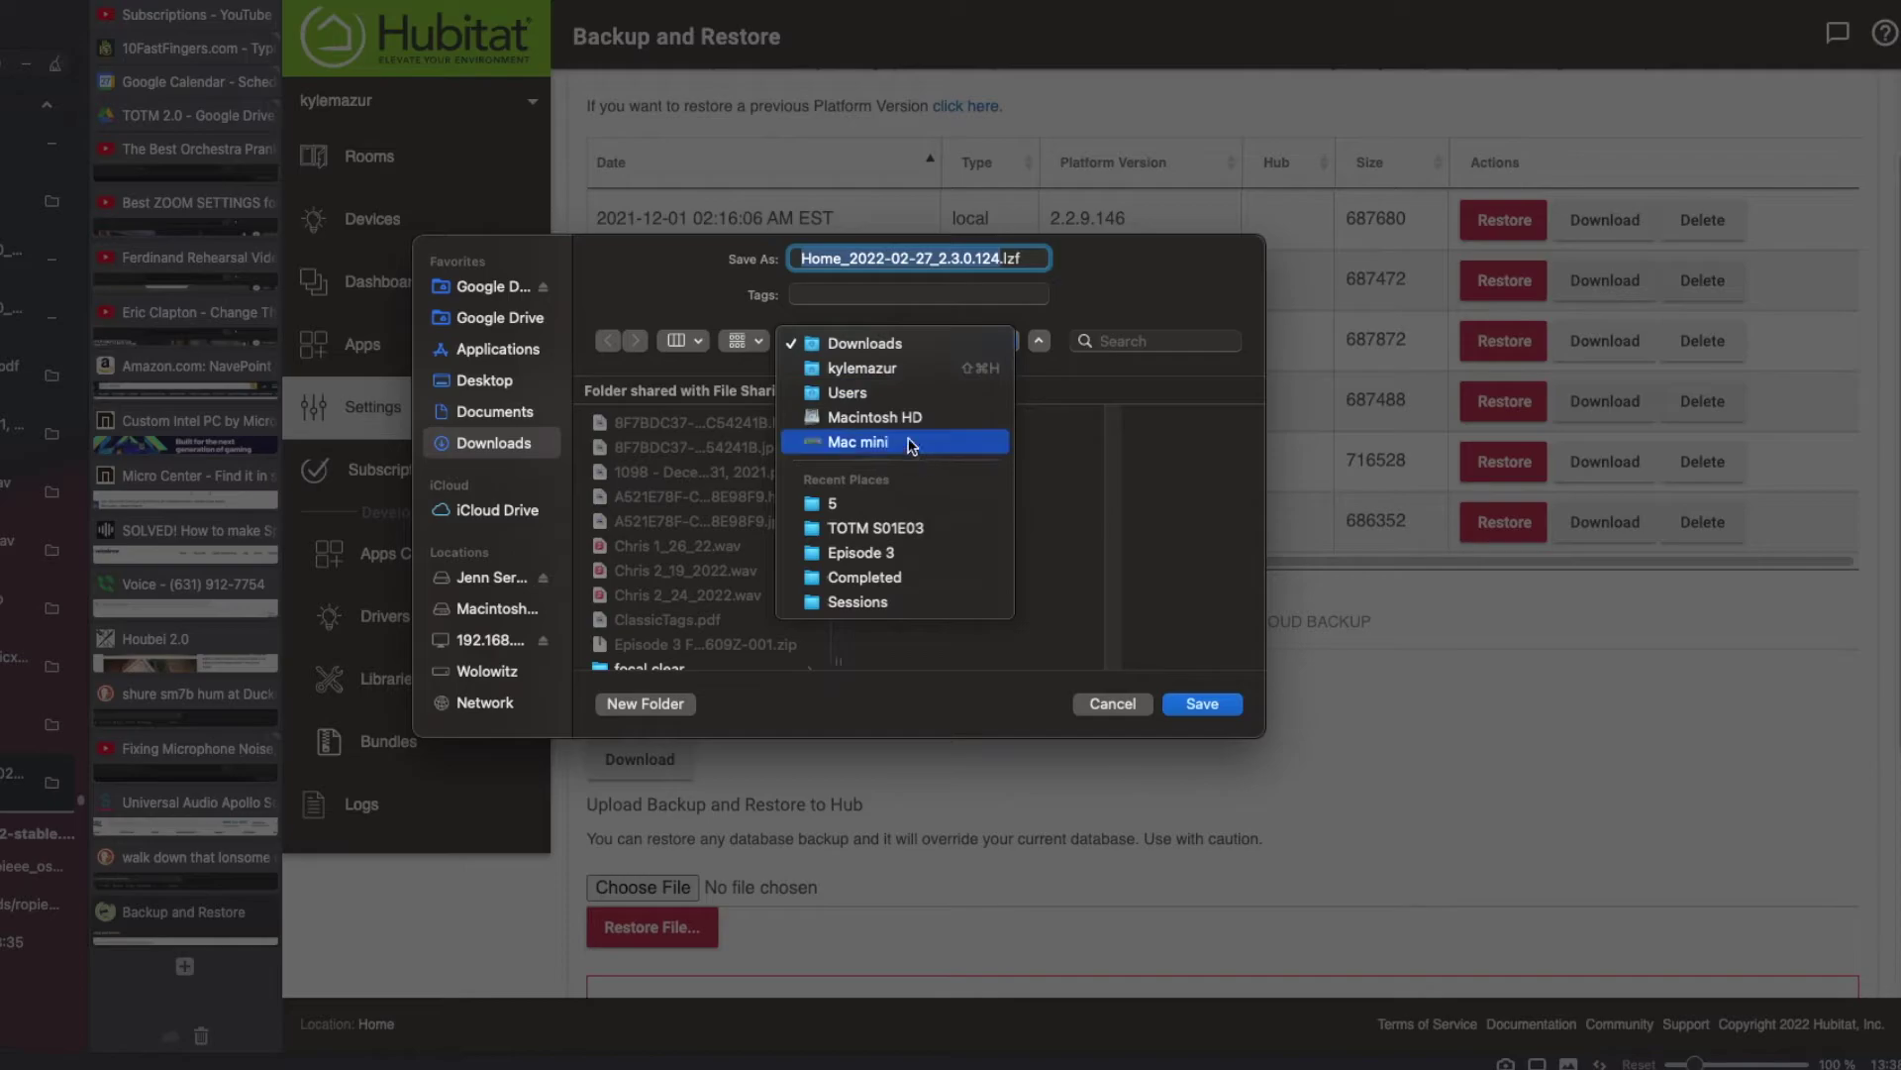
click(895, 317)
key(super+shift+d)
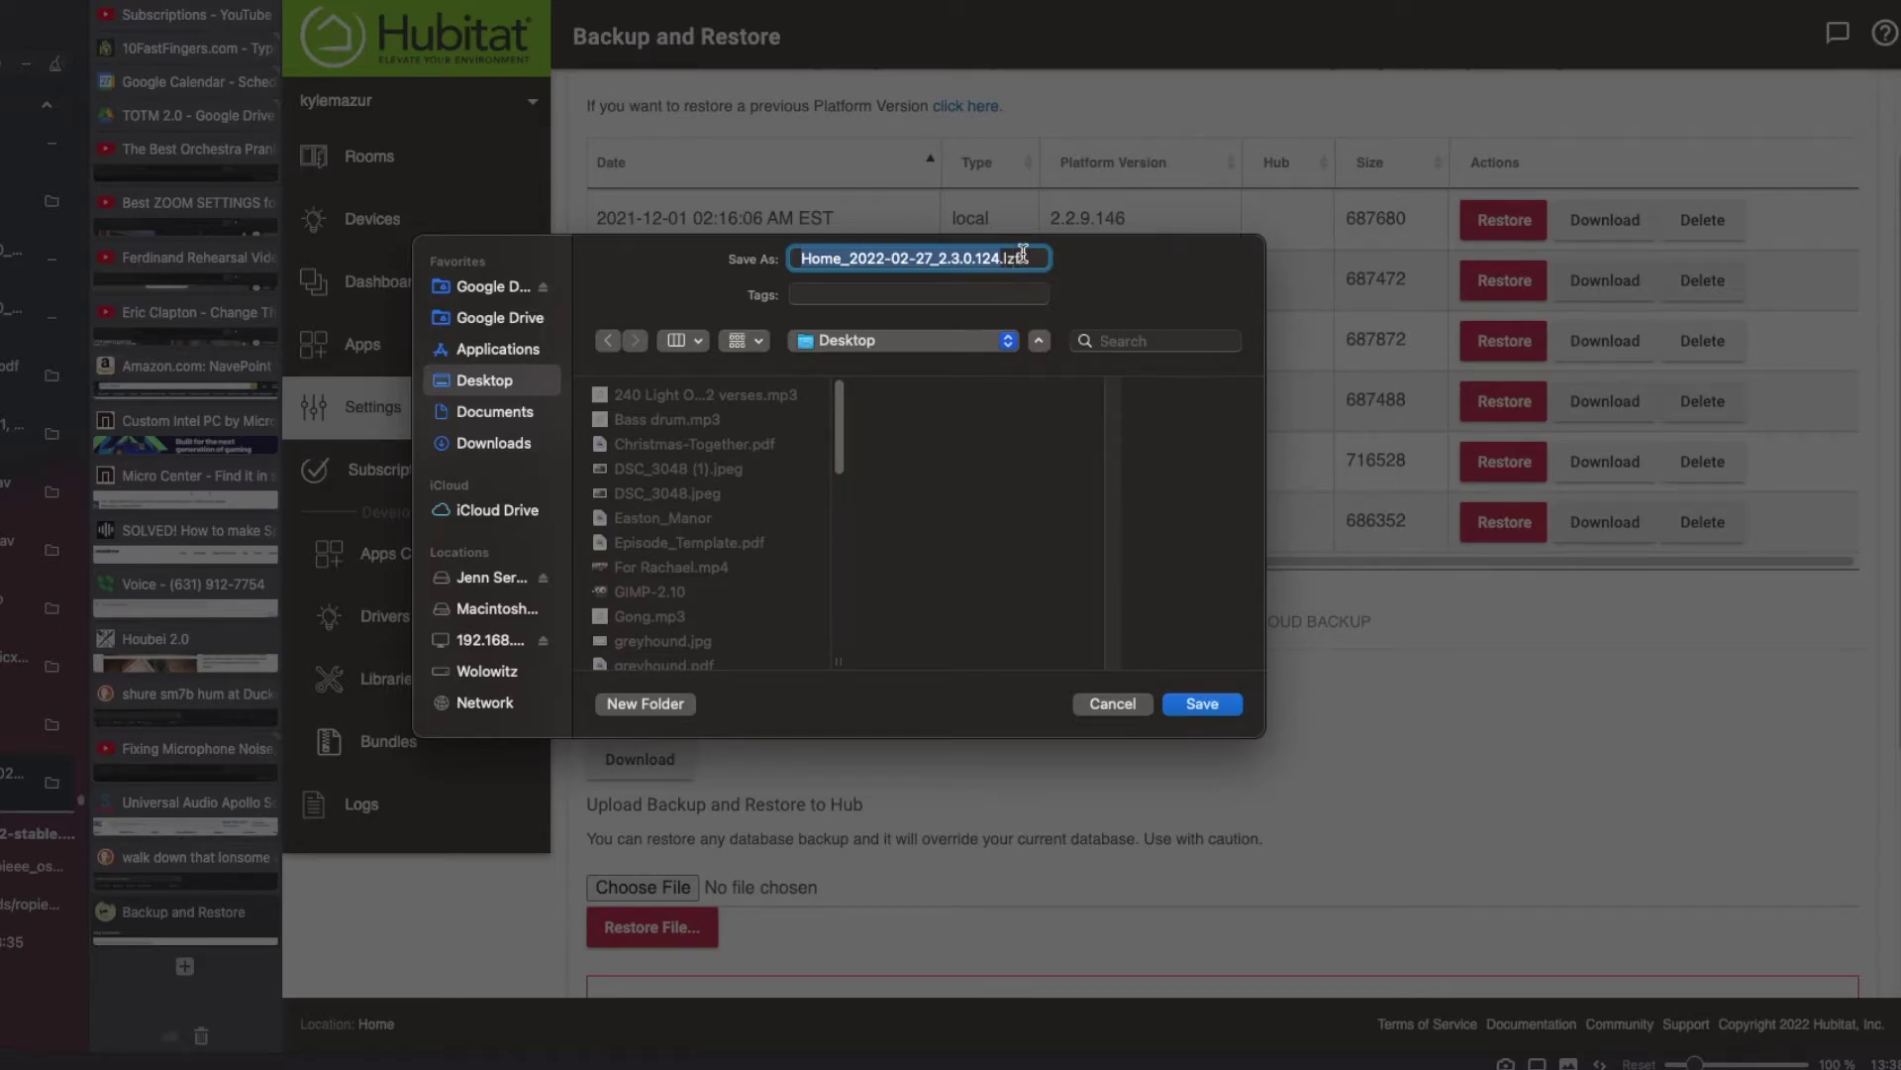
click(1200, 704)
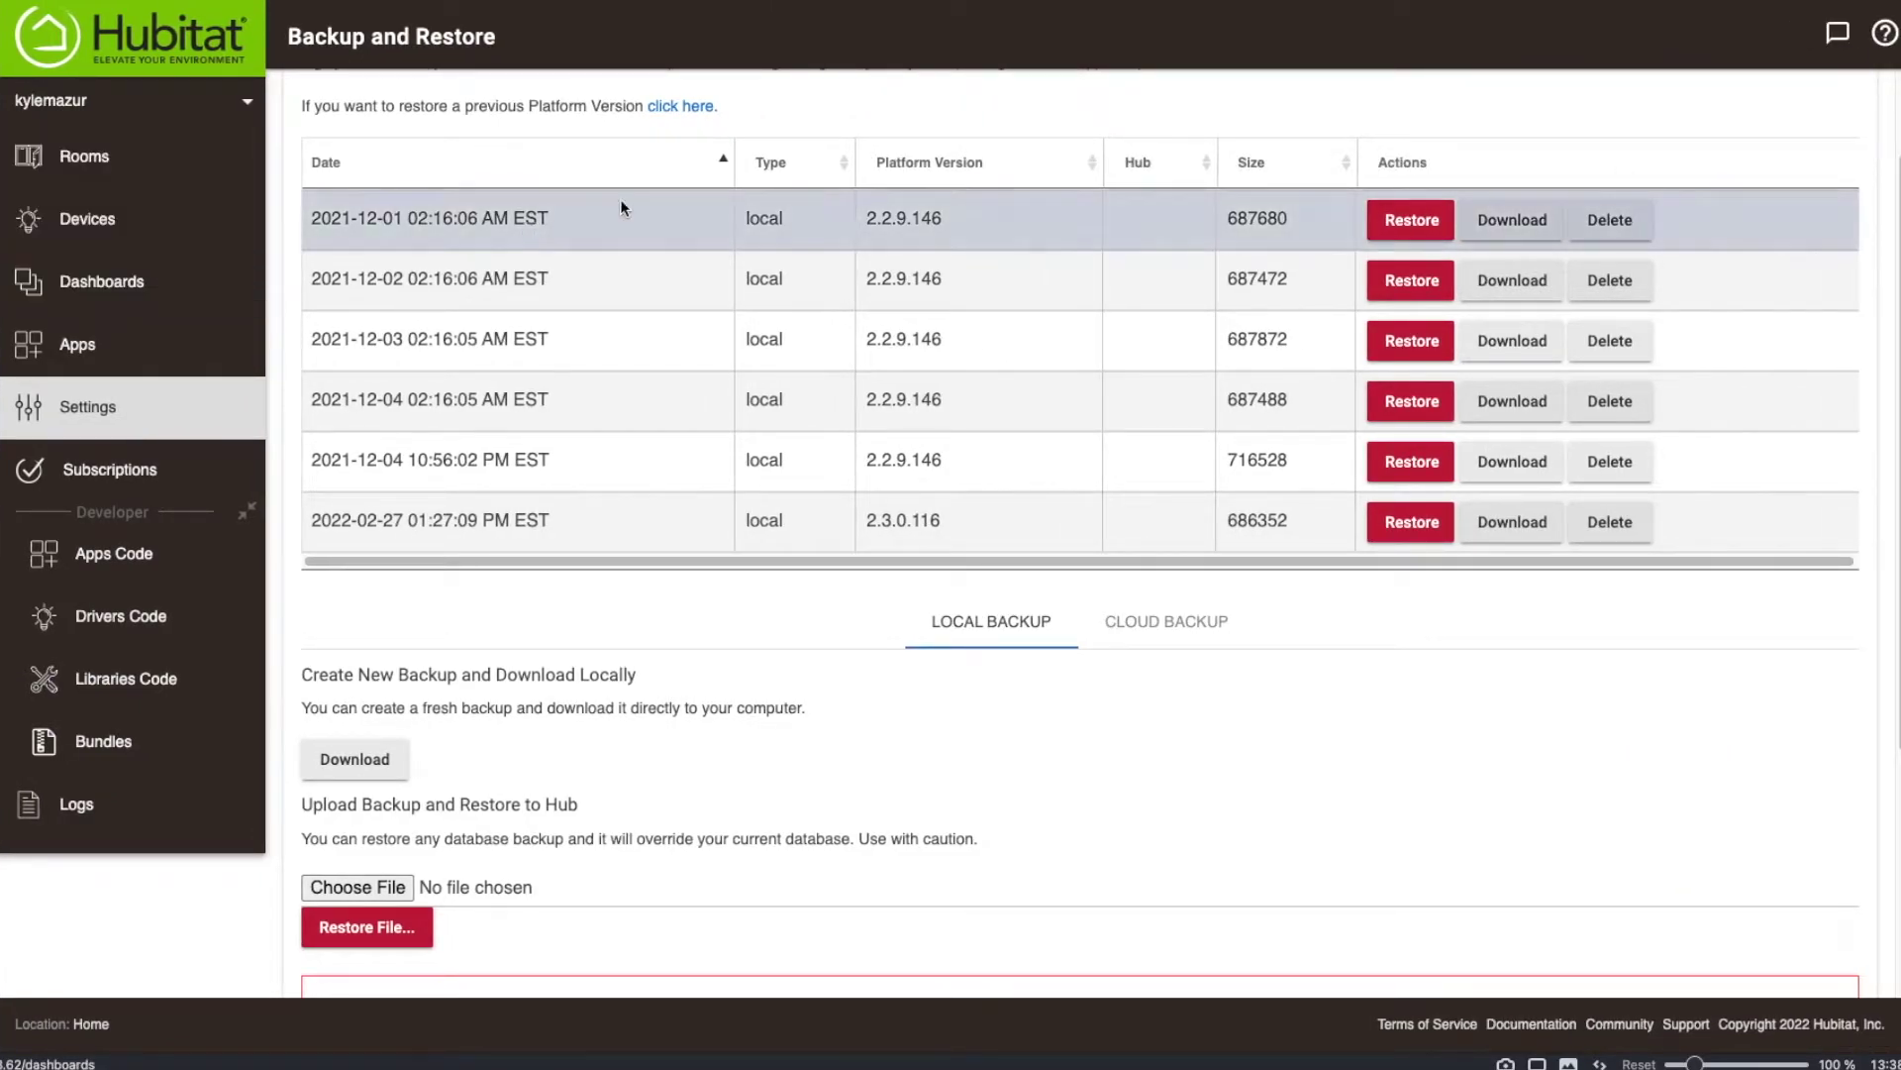
scroll(1119, 805, down, 4)
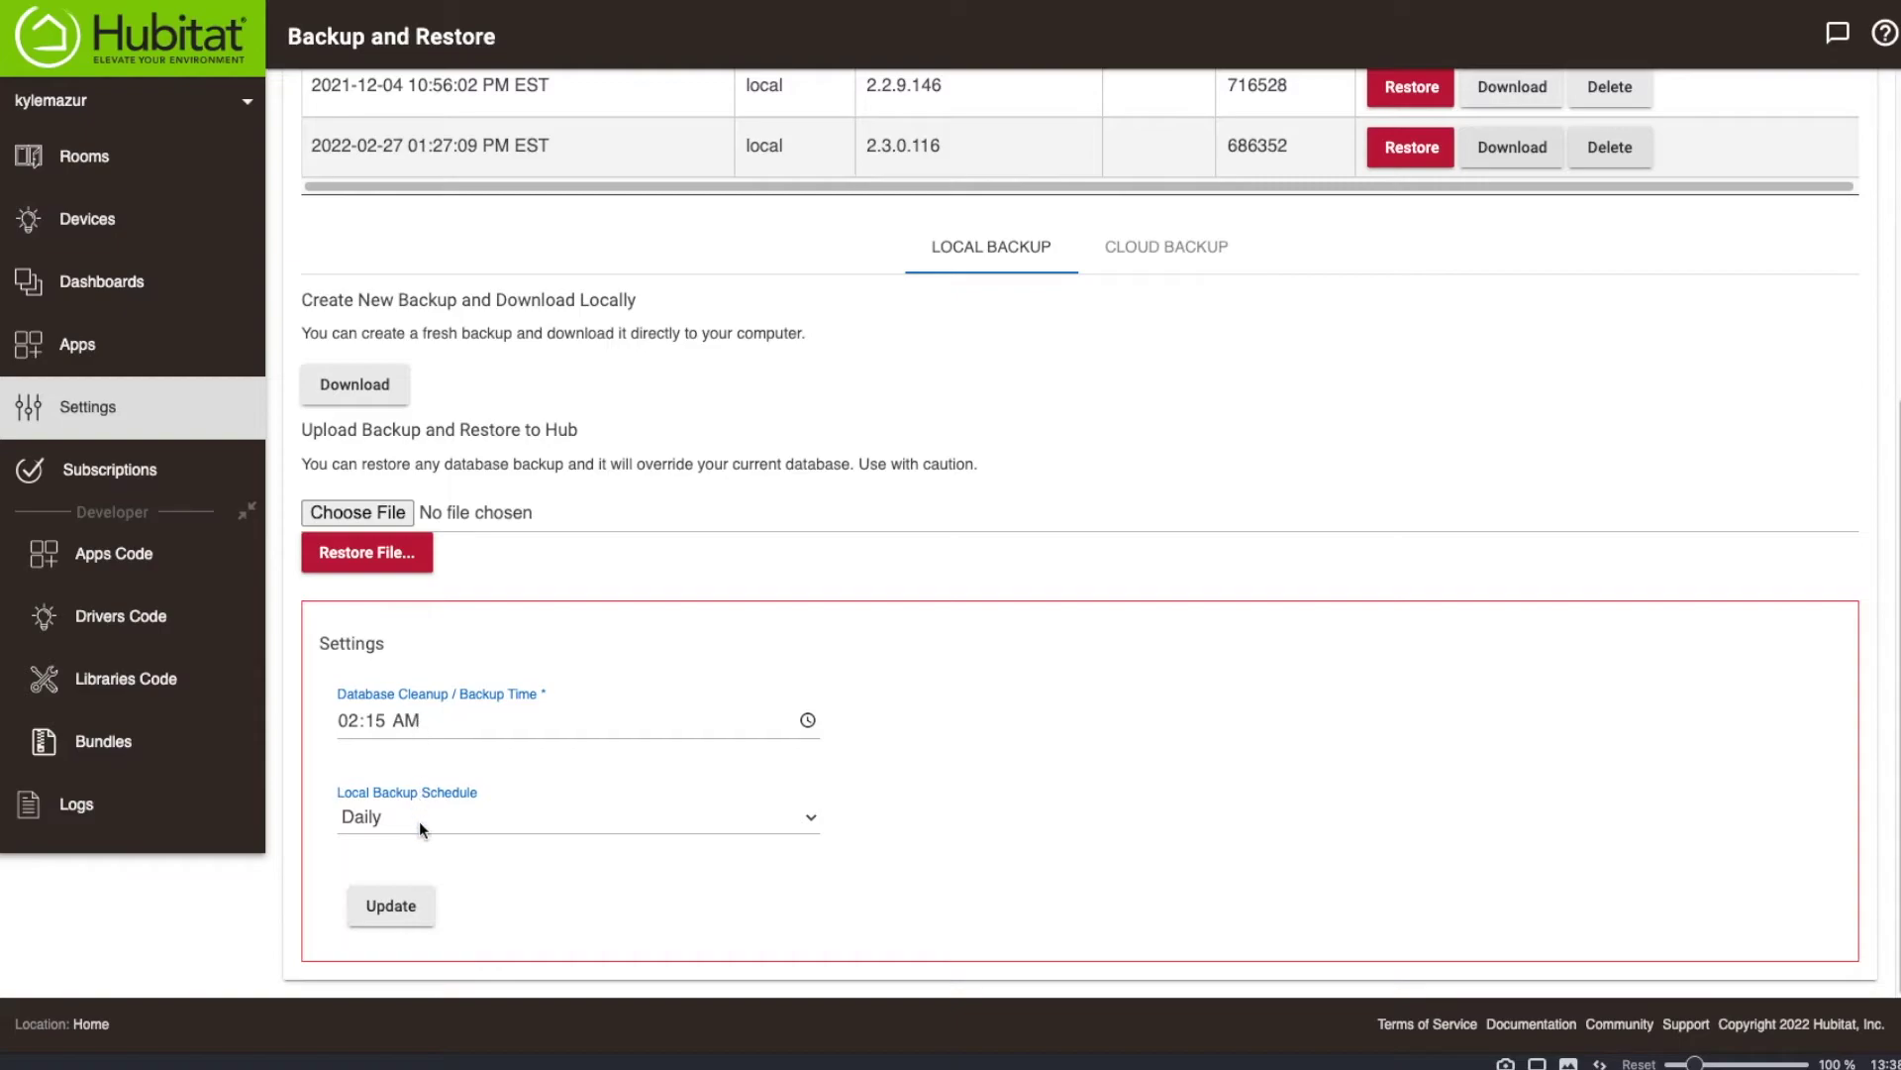
click(812, 816)
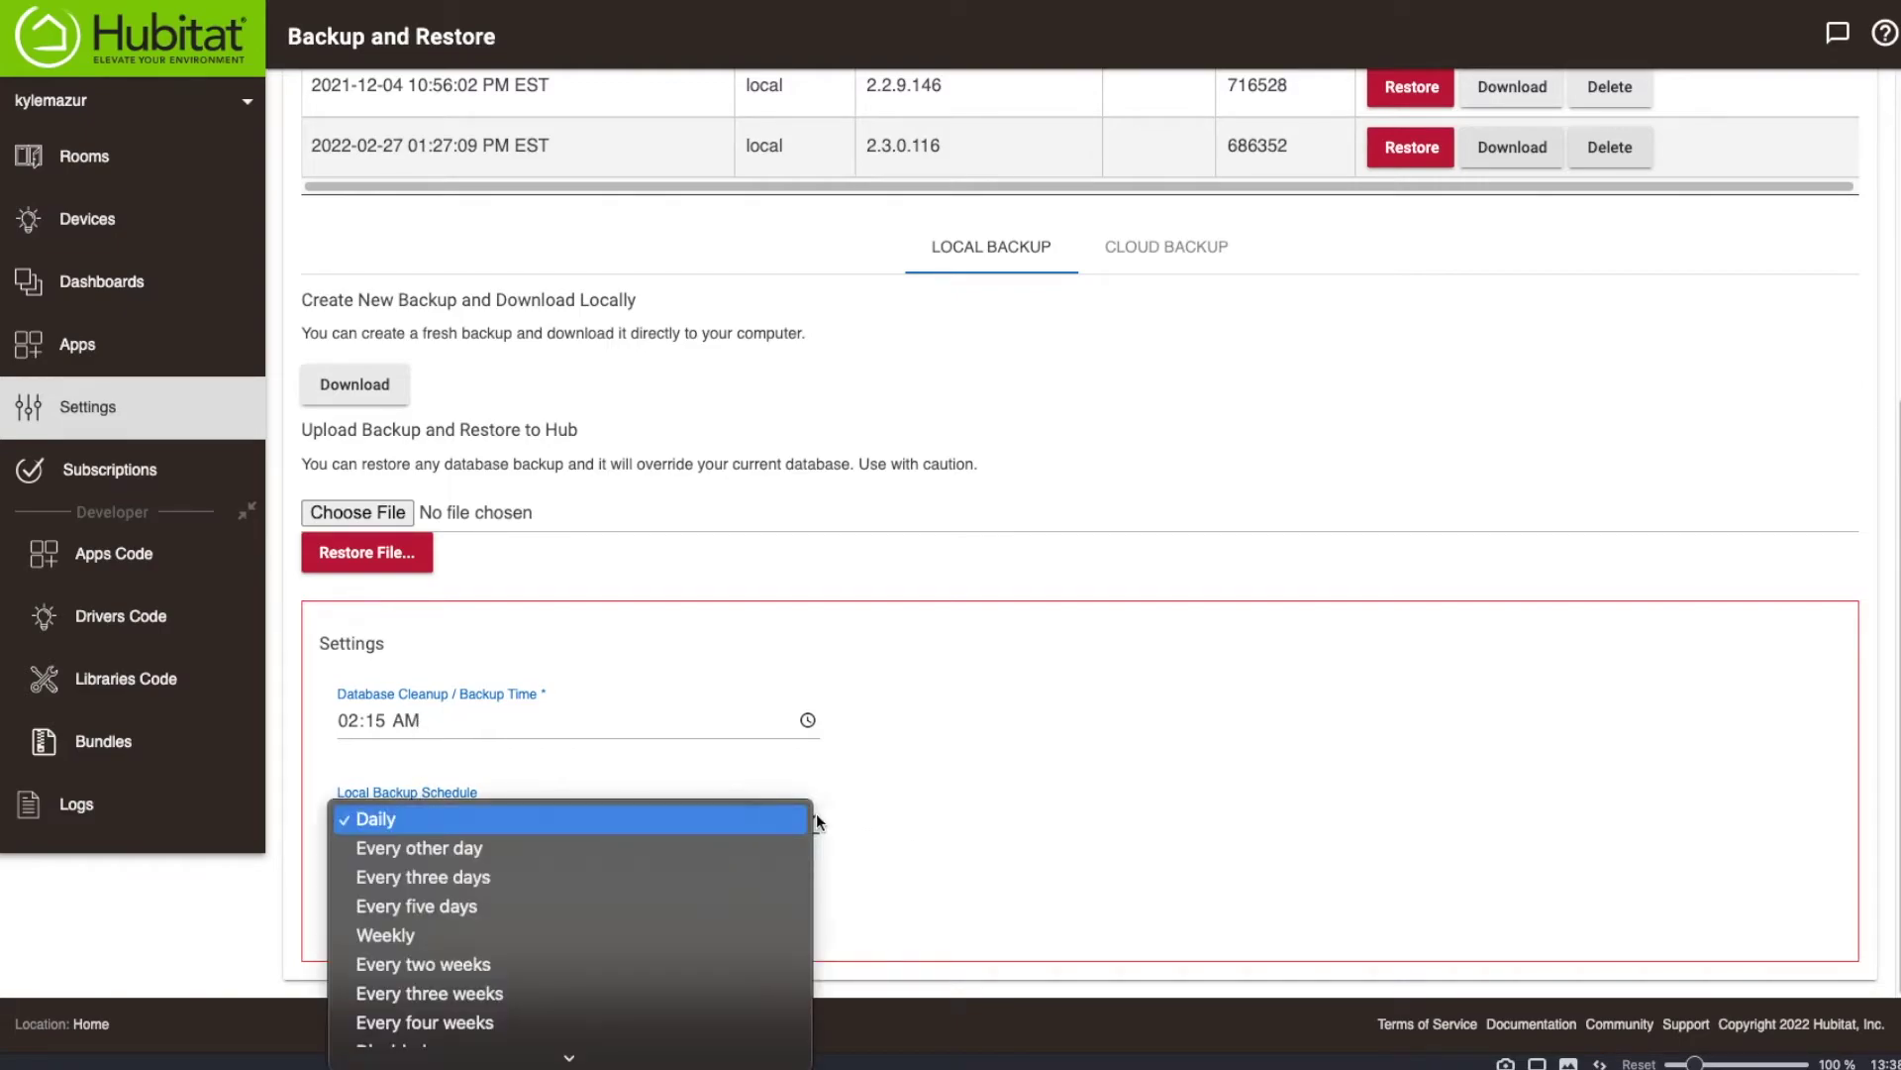
click(1143, 782)
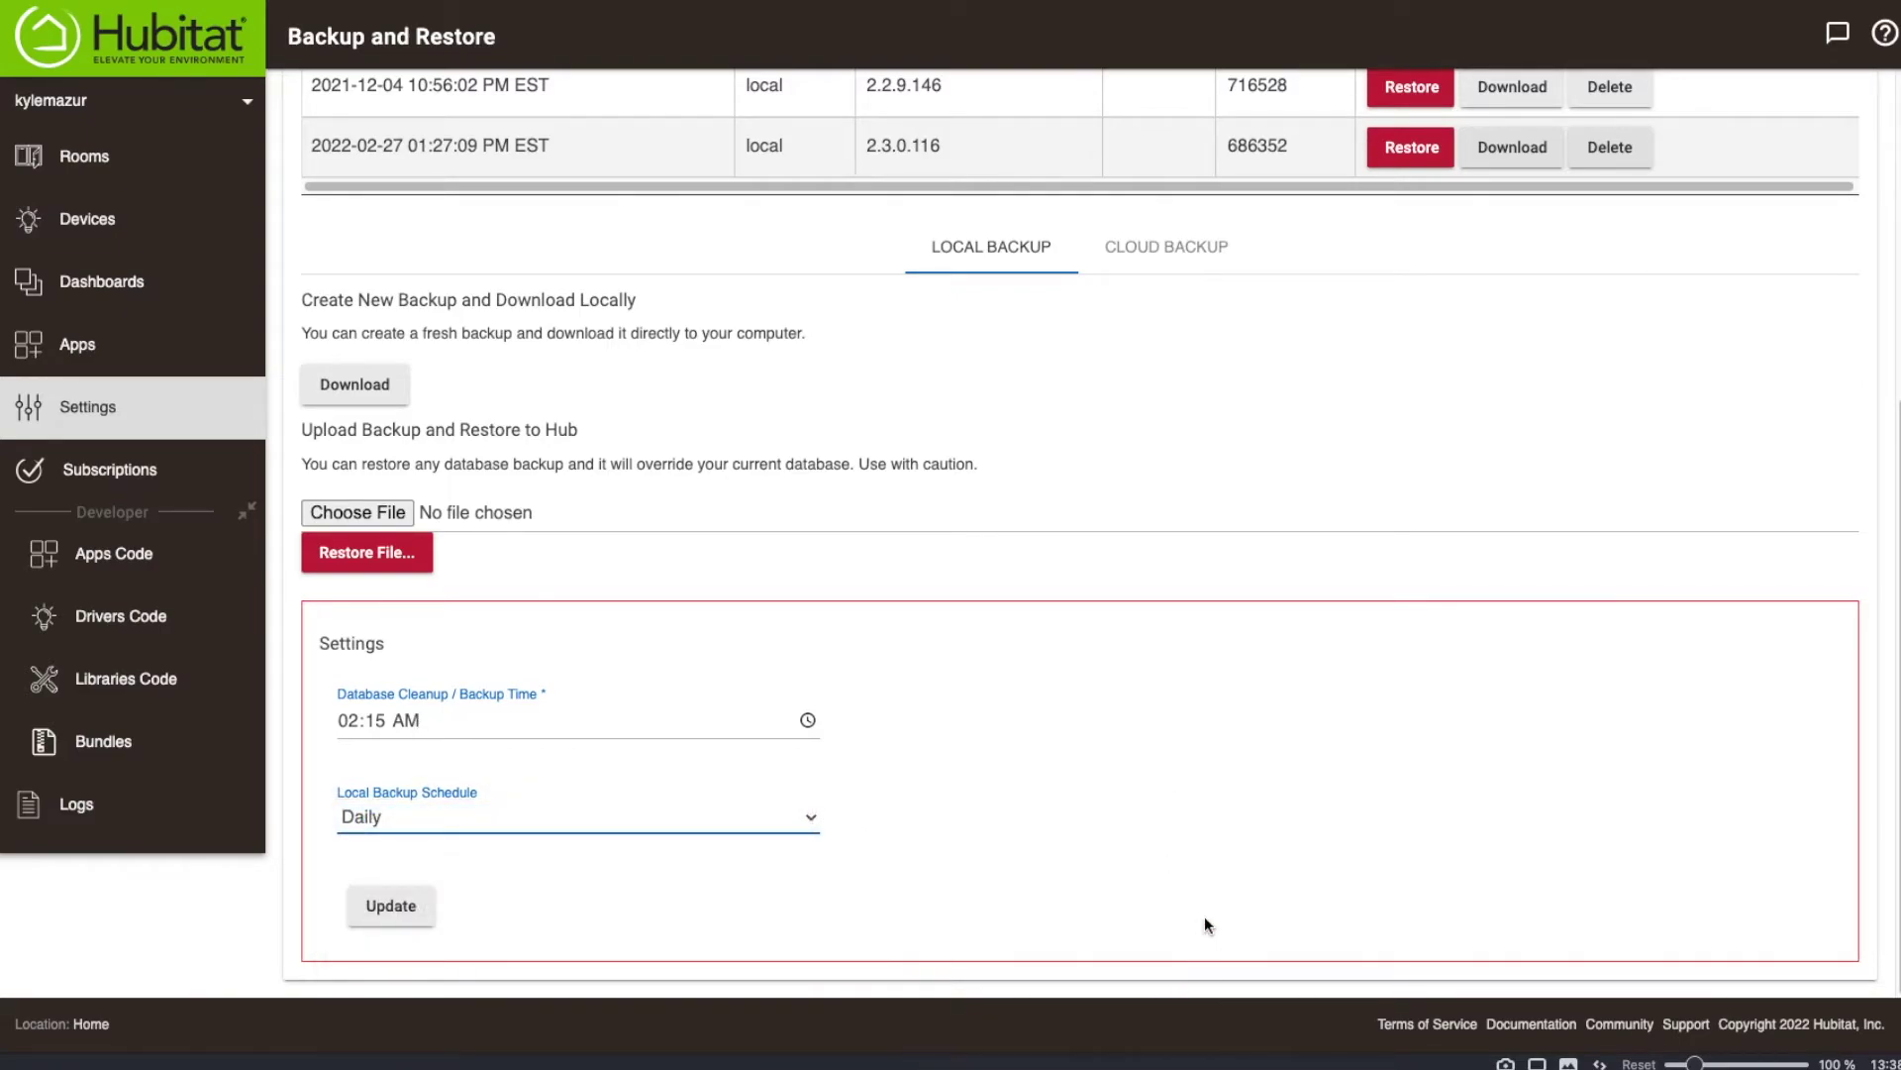
scroll(1201, 715, up, 5)
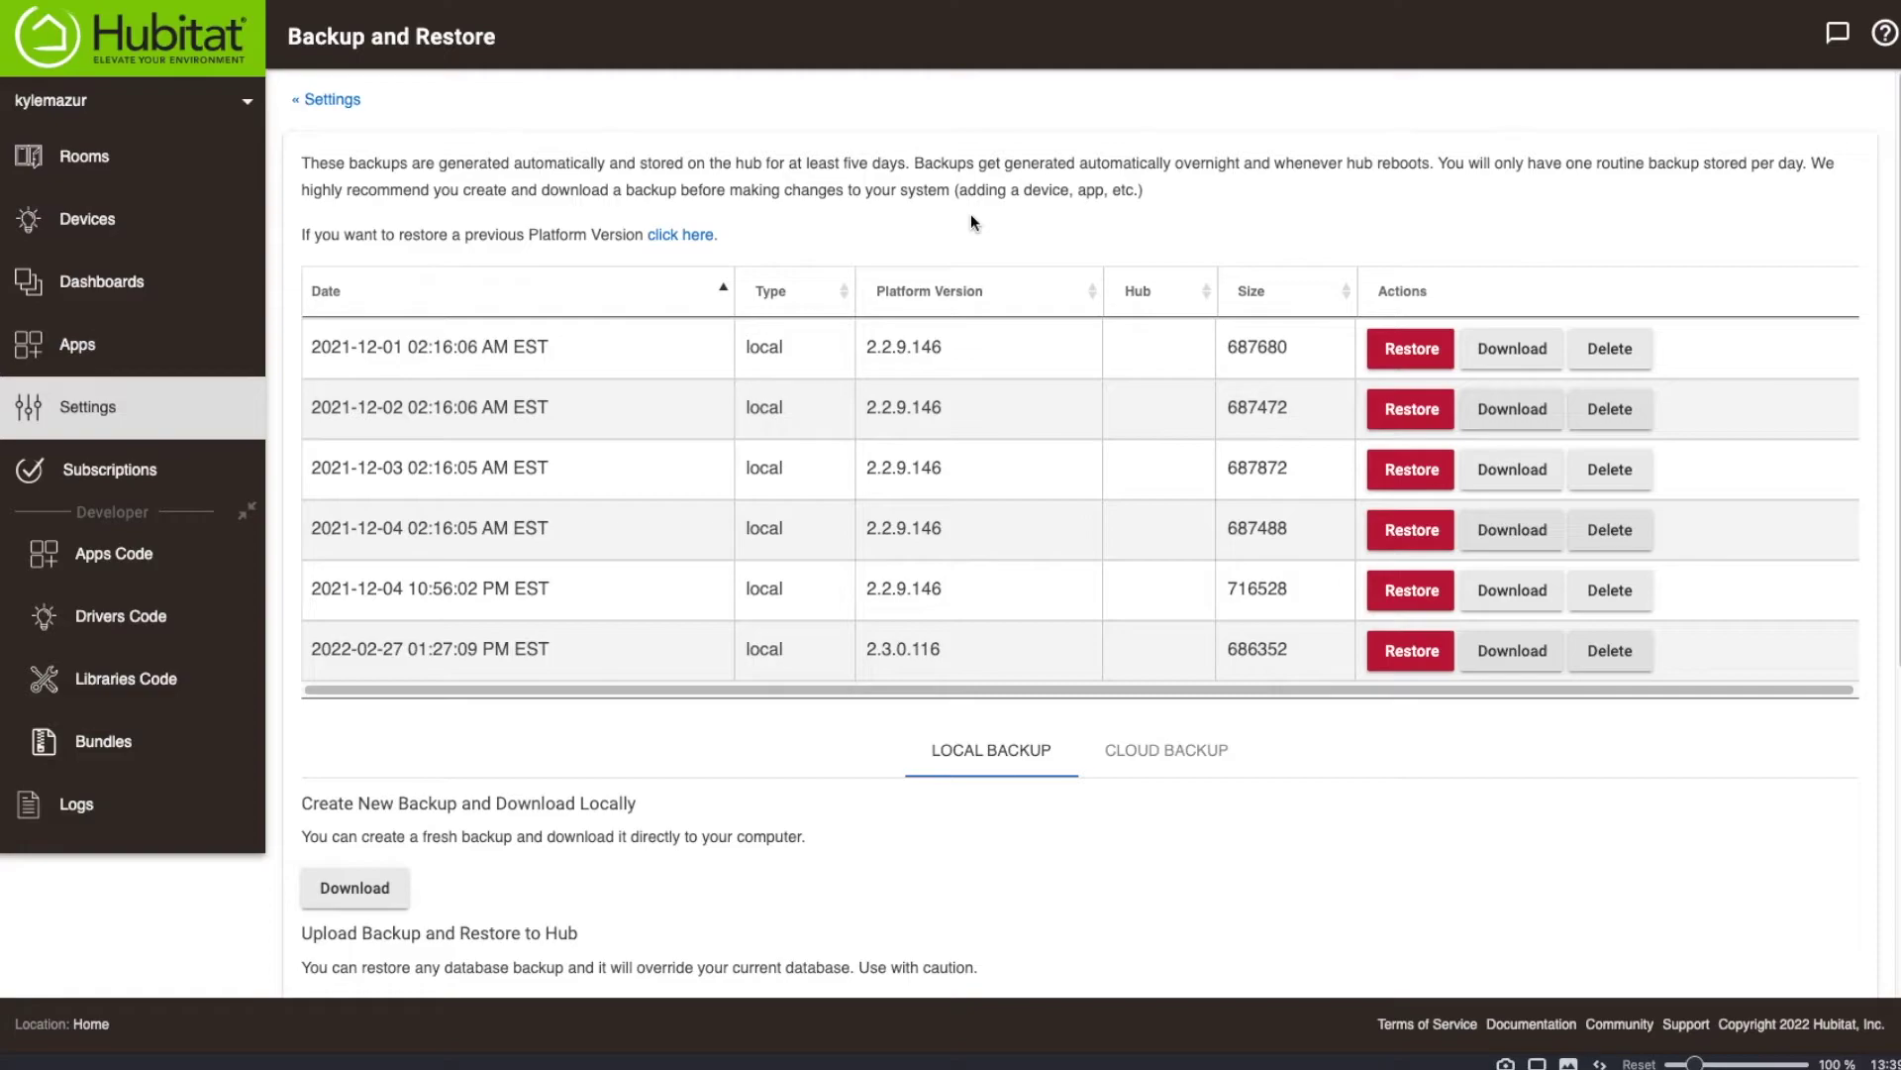
scroll(970, 200, down, 5)
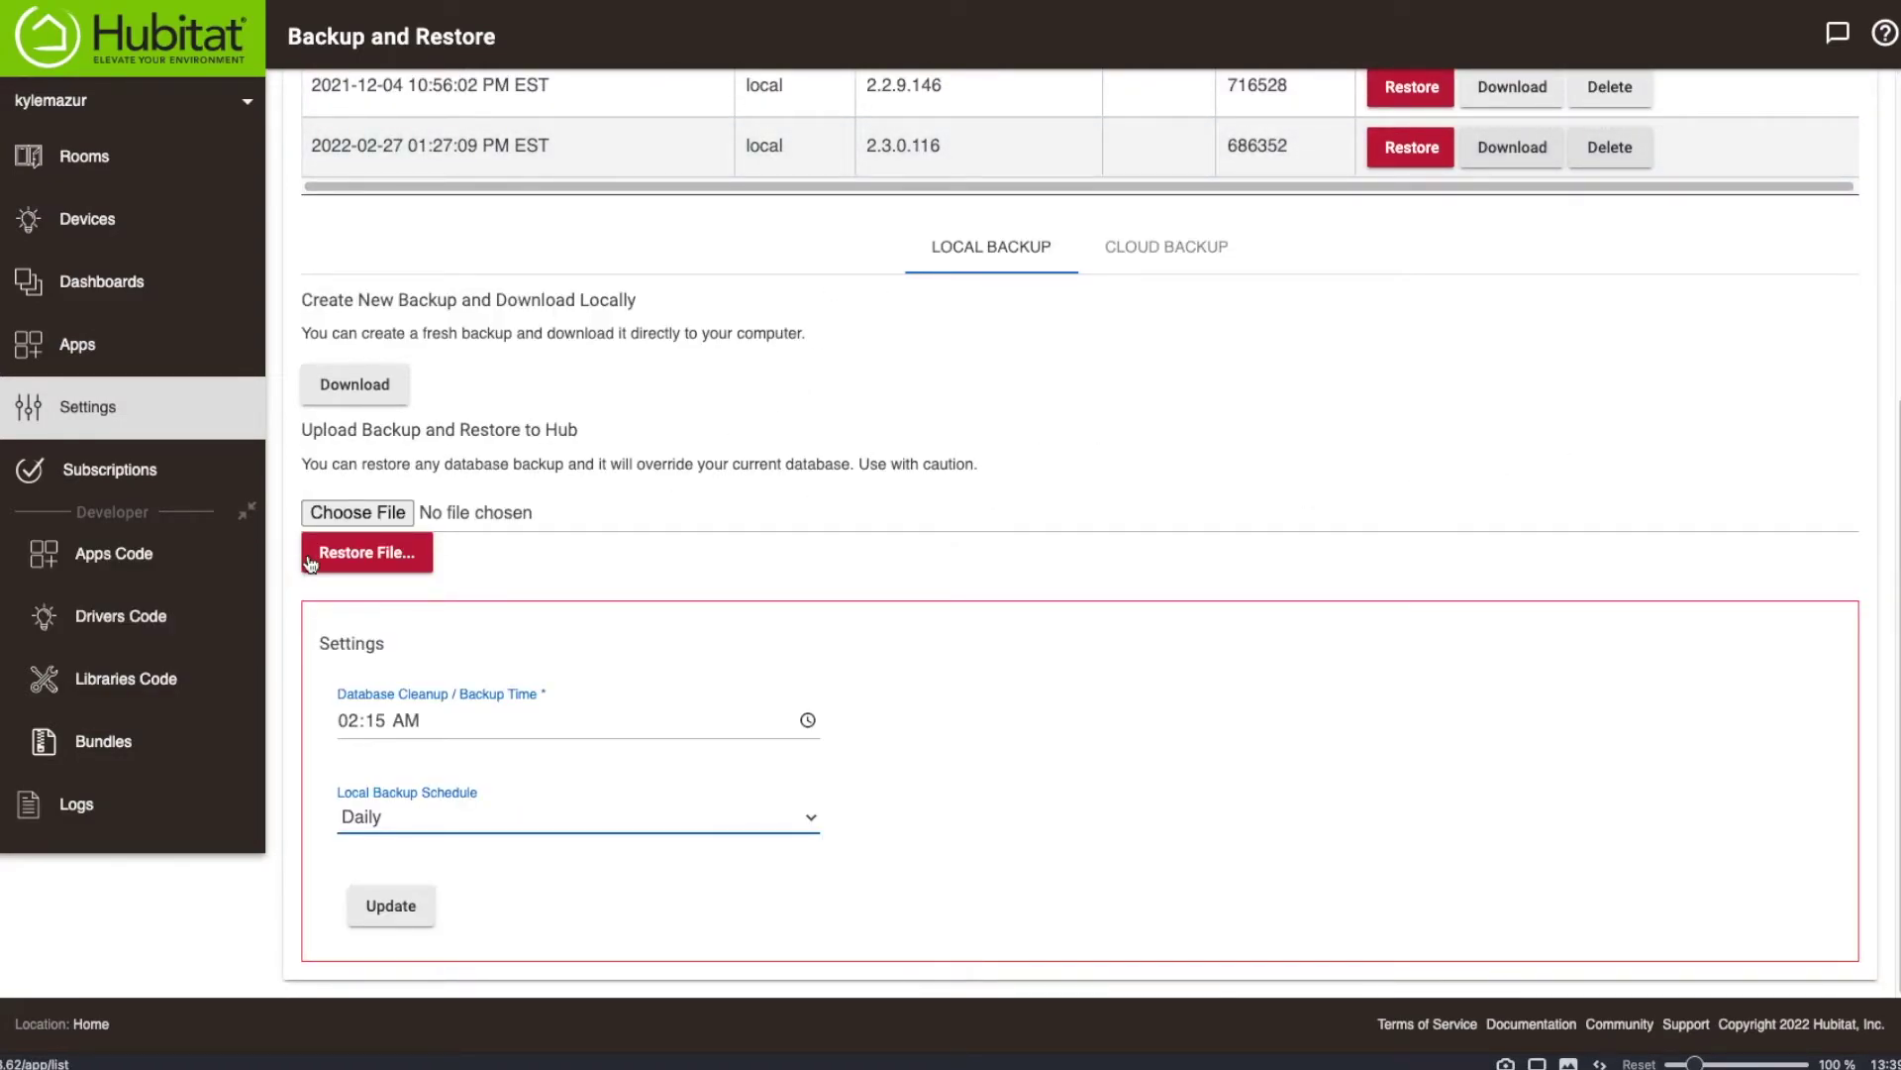
Load Home_2022-02-27_2.3.0.124.lzf from the Desktop and confirm overwriting the hub database with it.
click(358, 553)
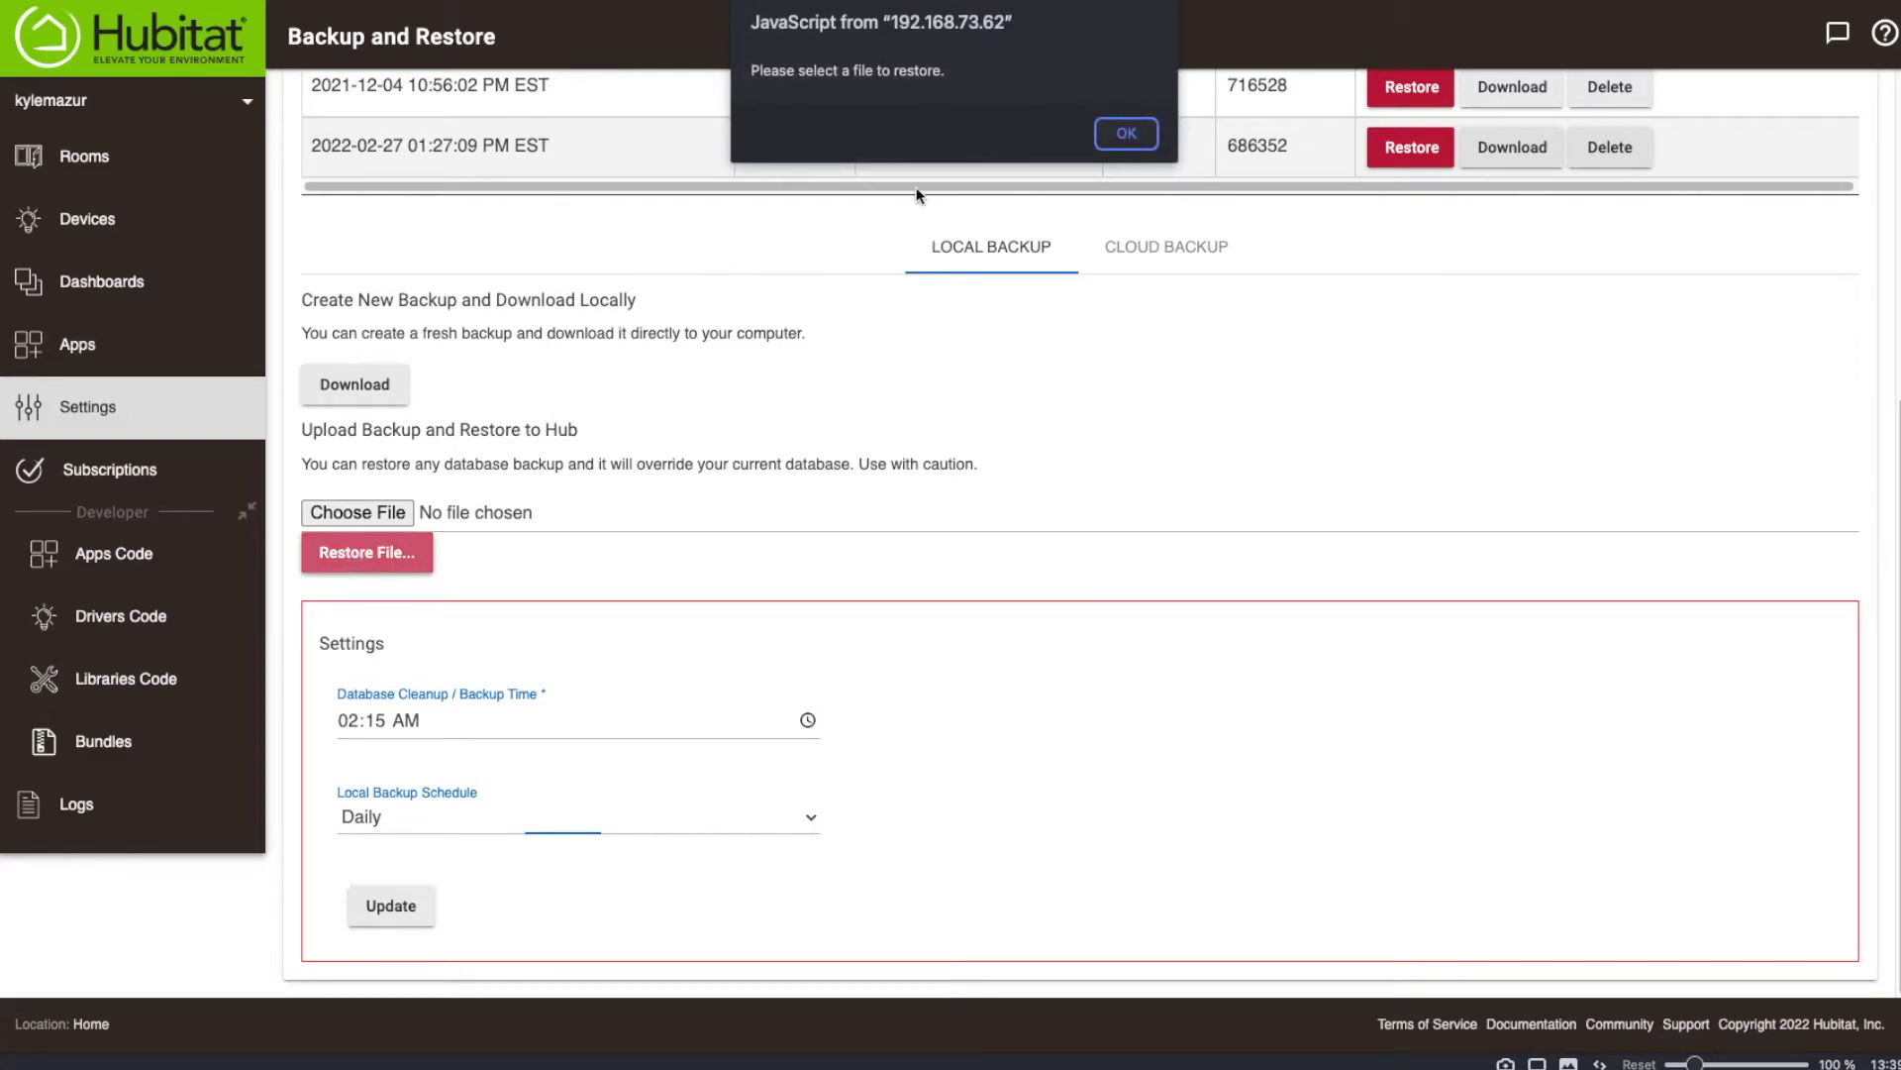
click(1126, 132)
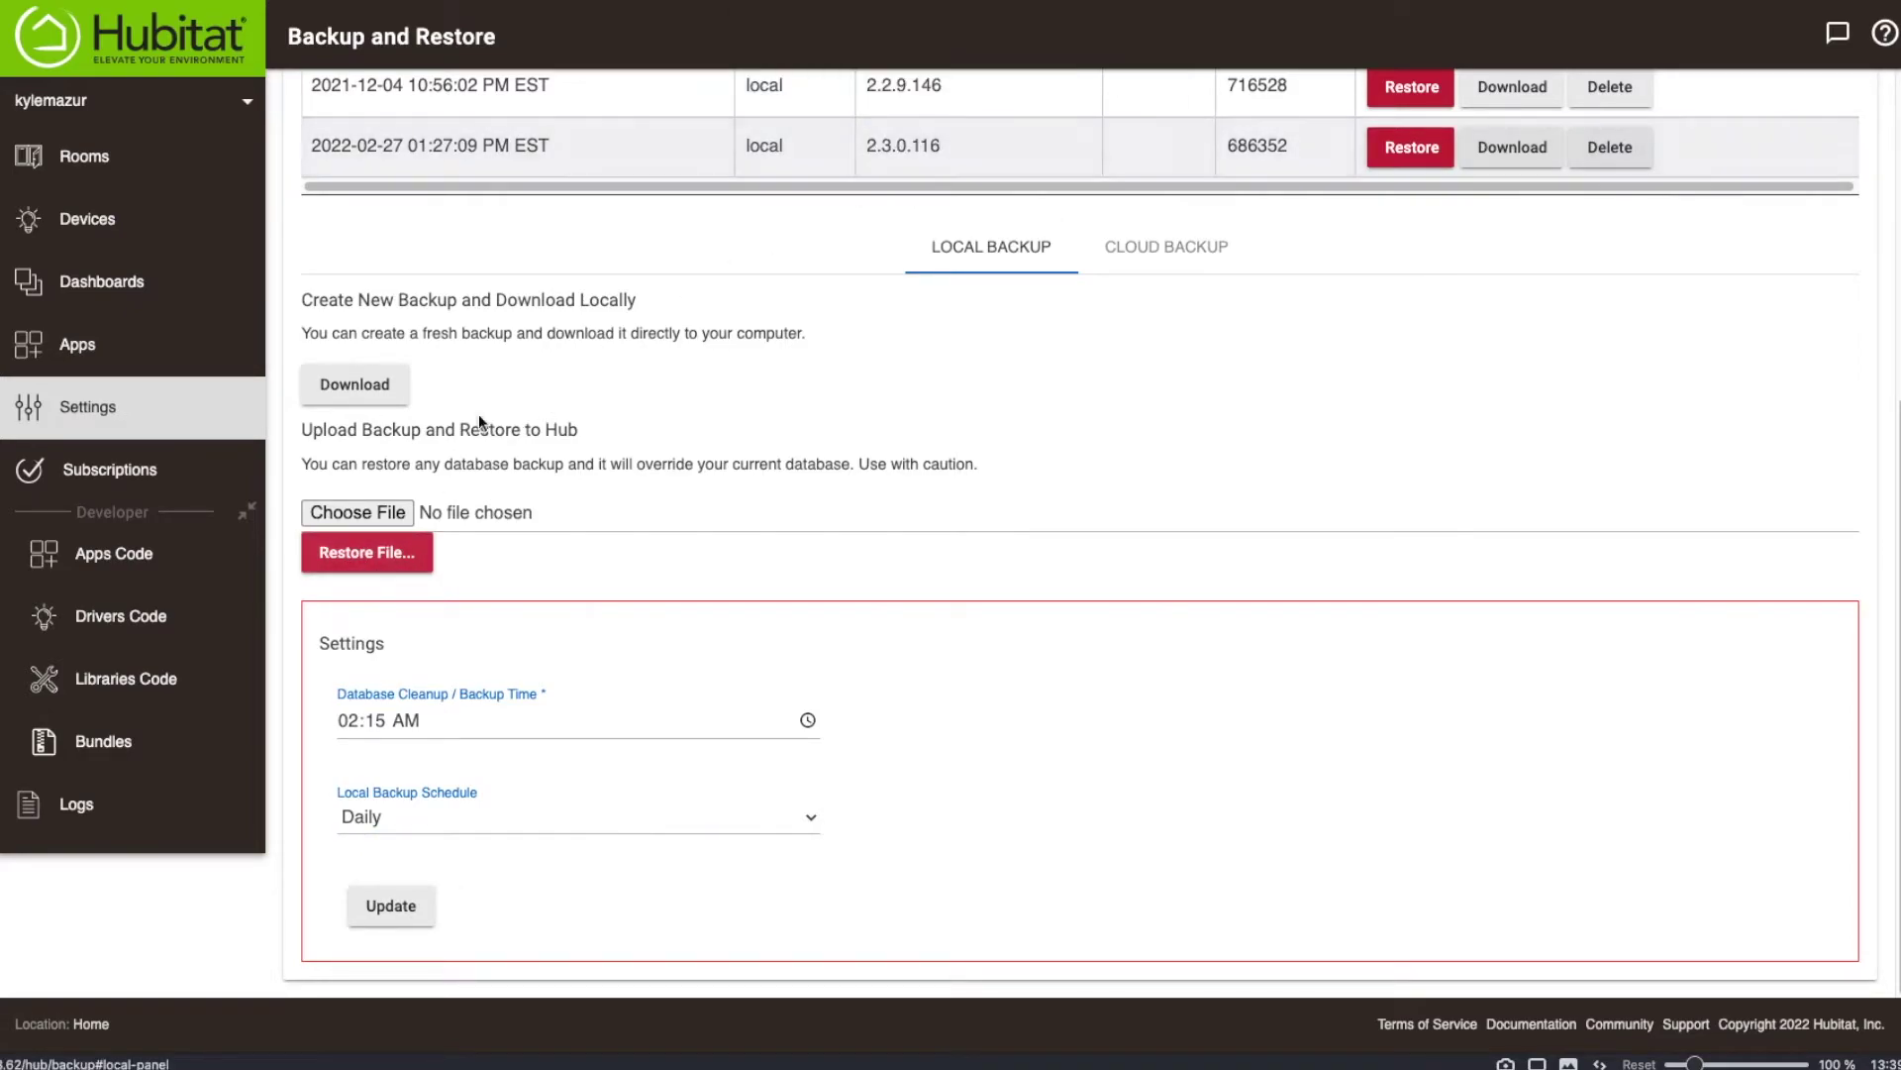
click(347, 513)
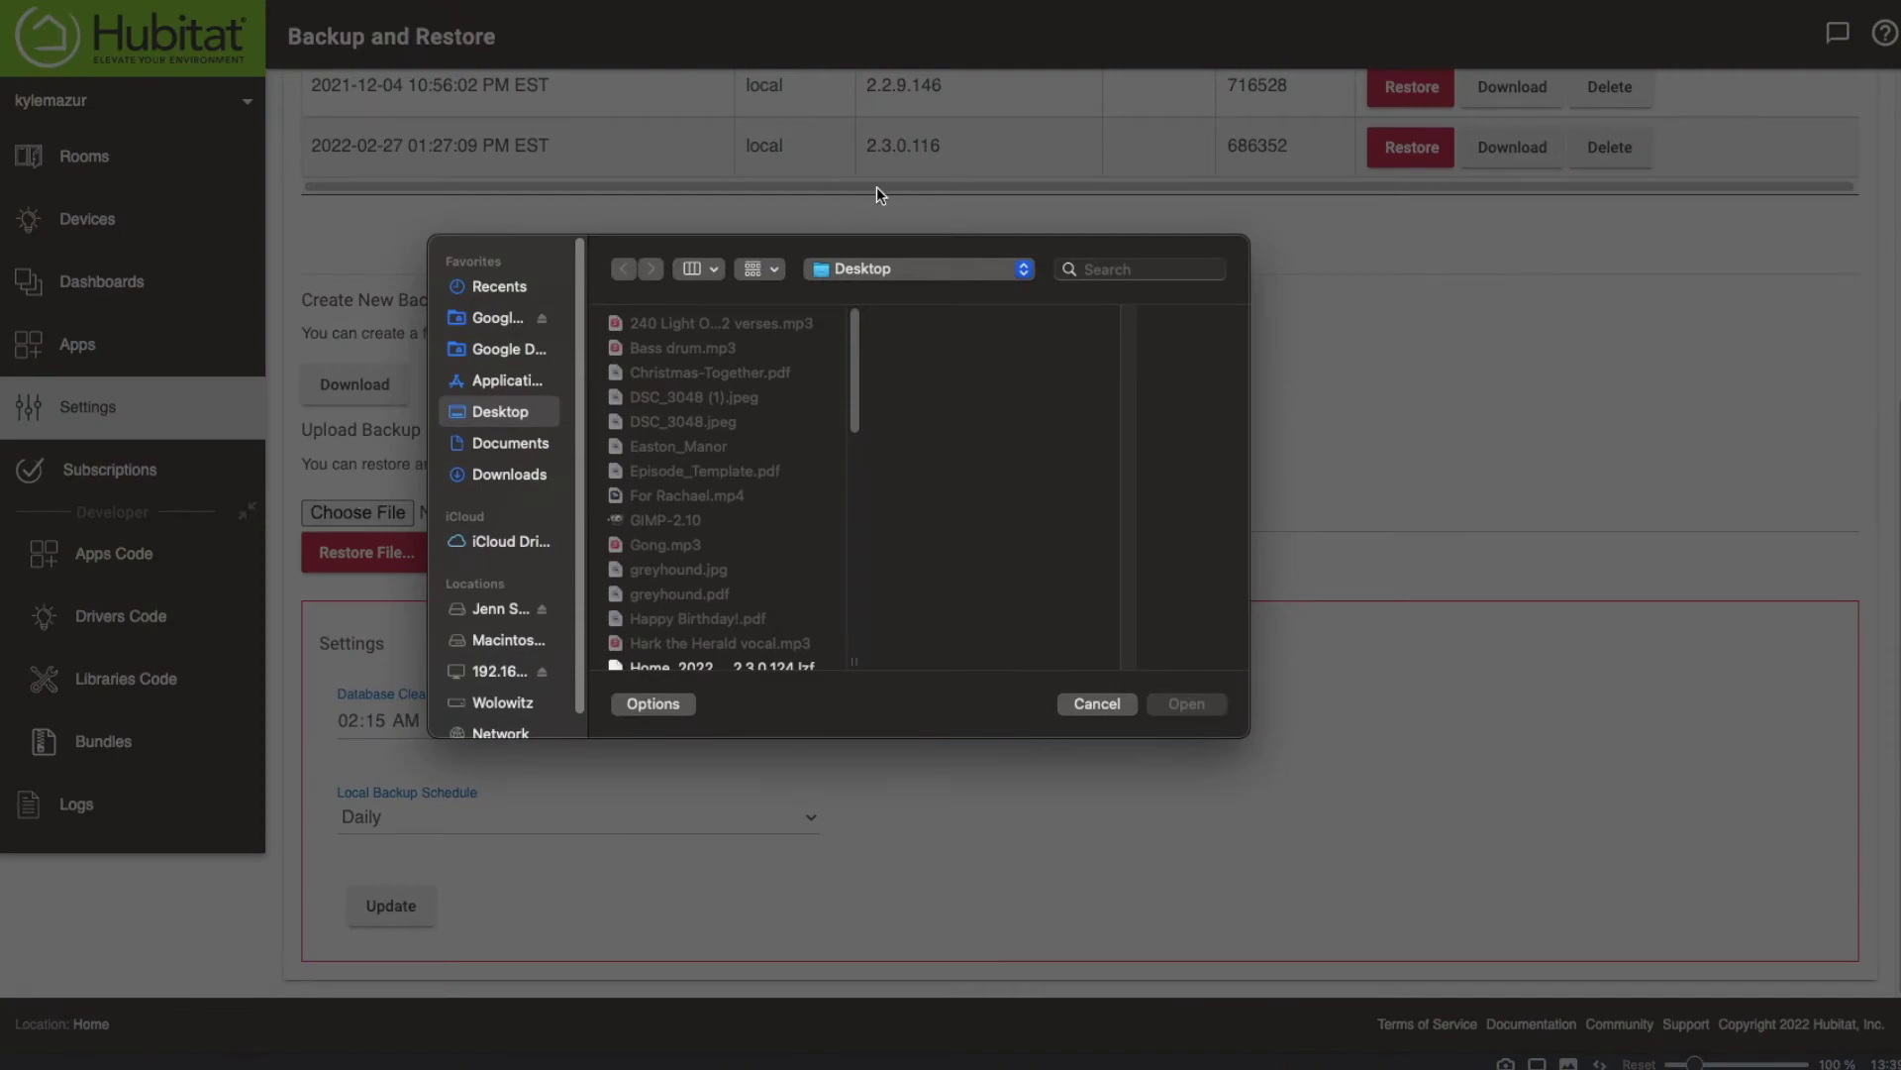
scroll(782, 444, down, 5)
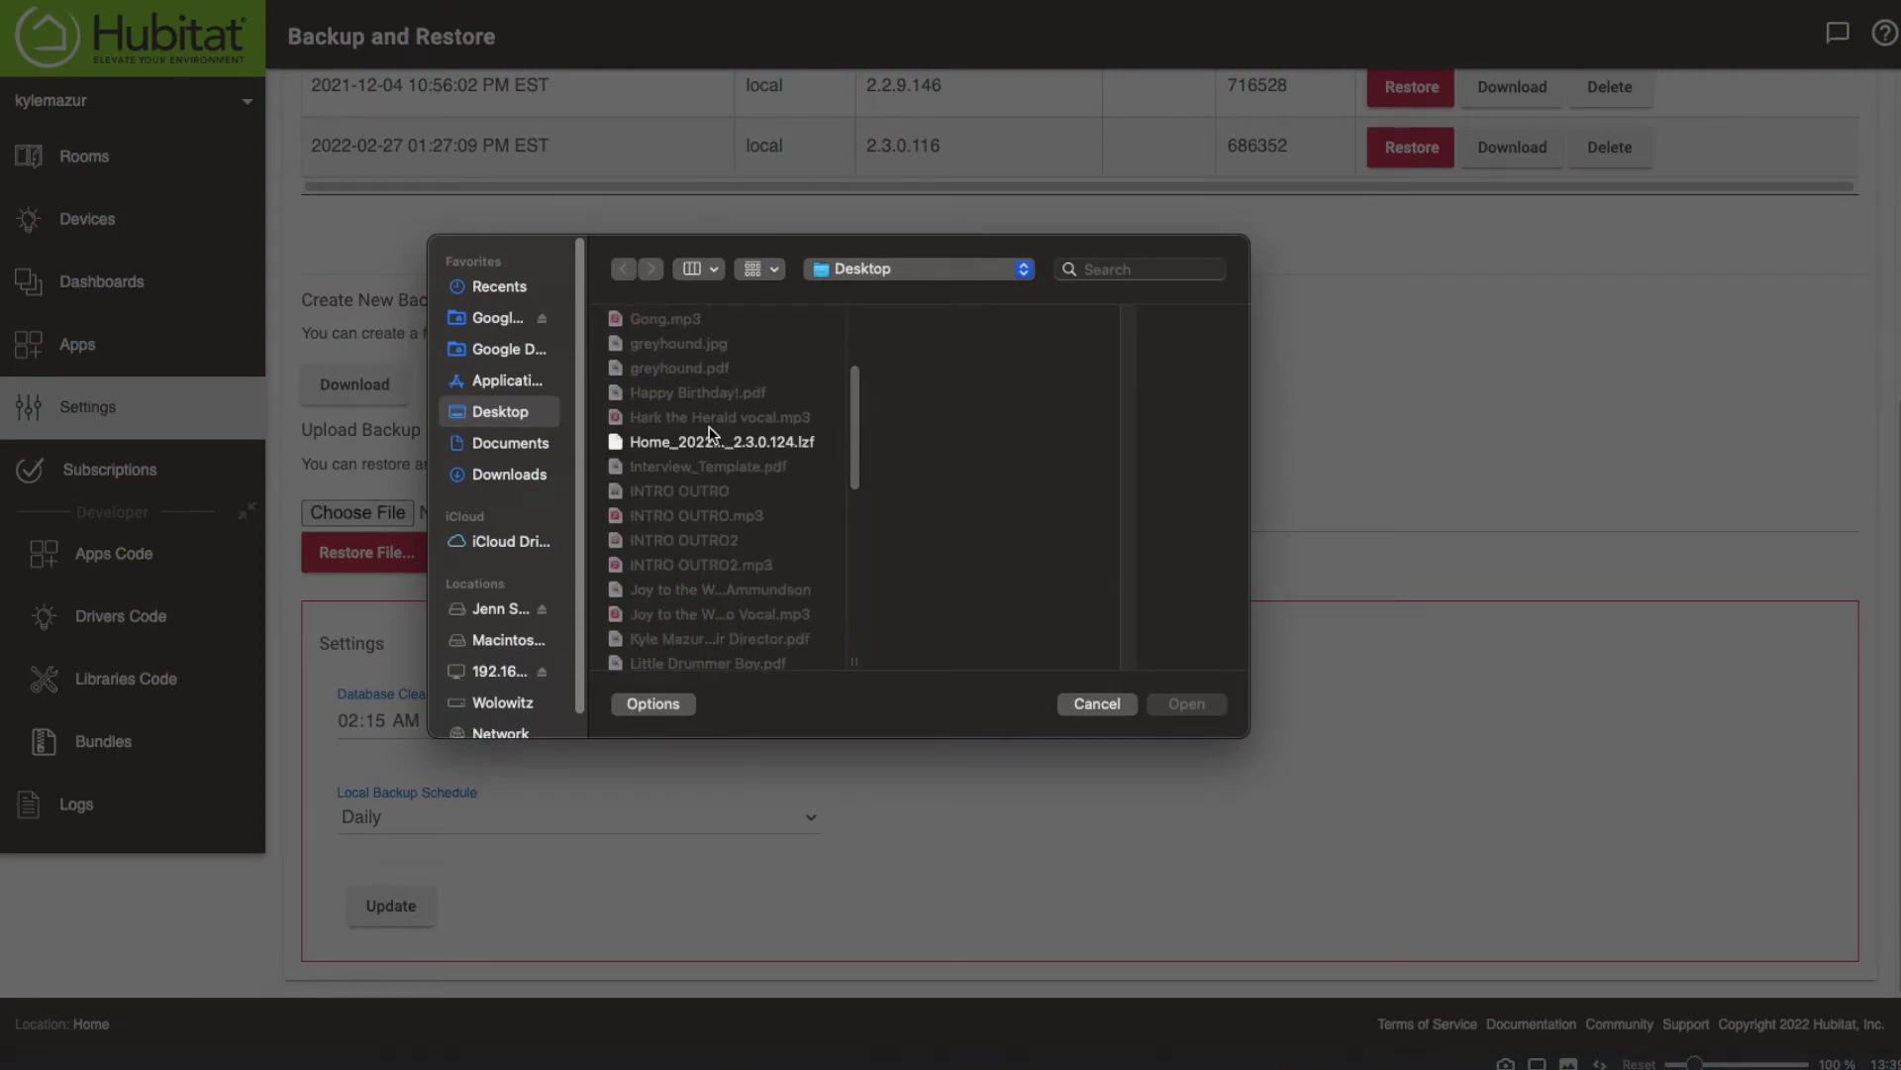
click(673, 444)
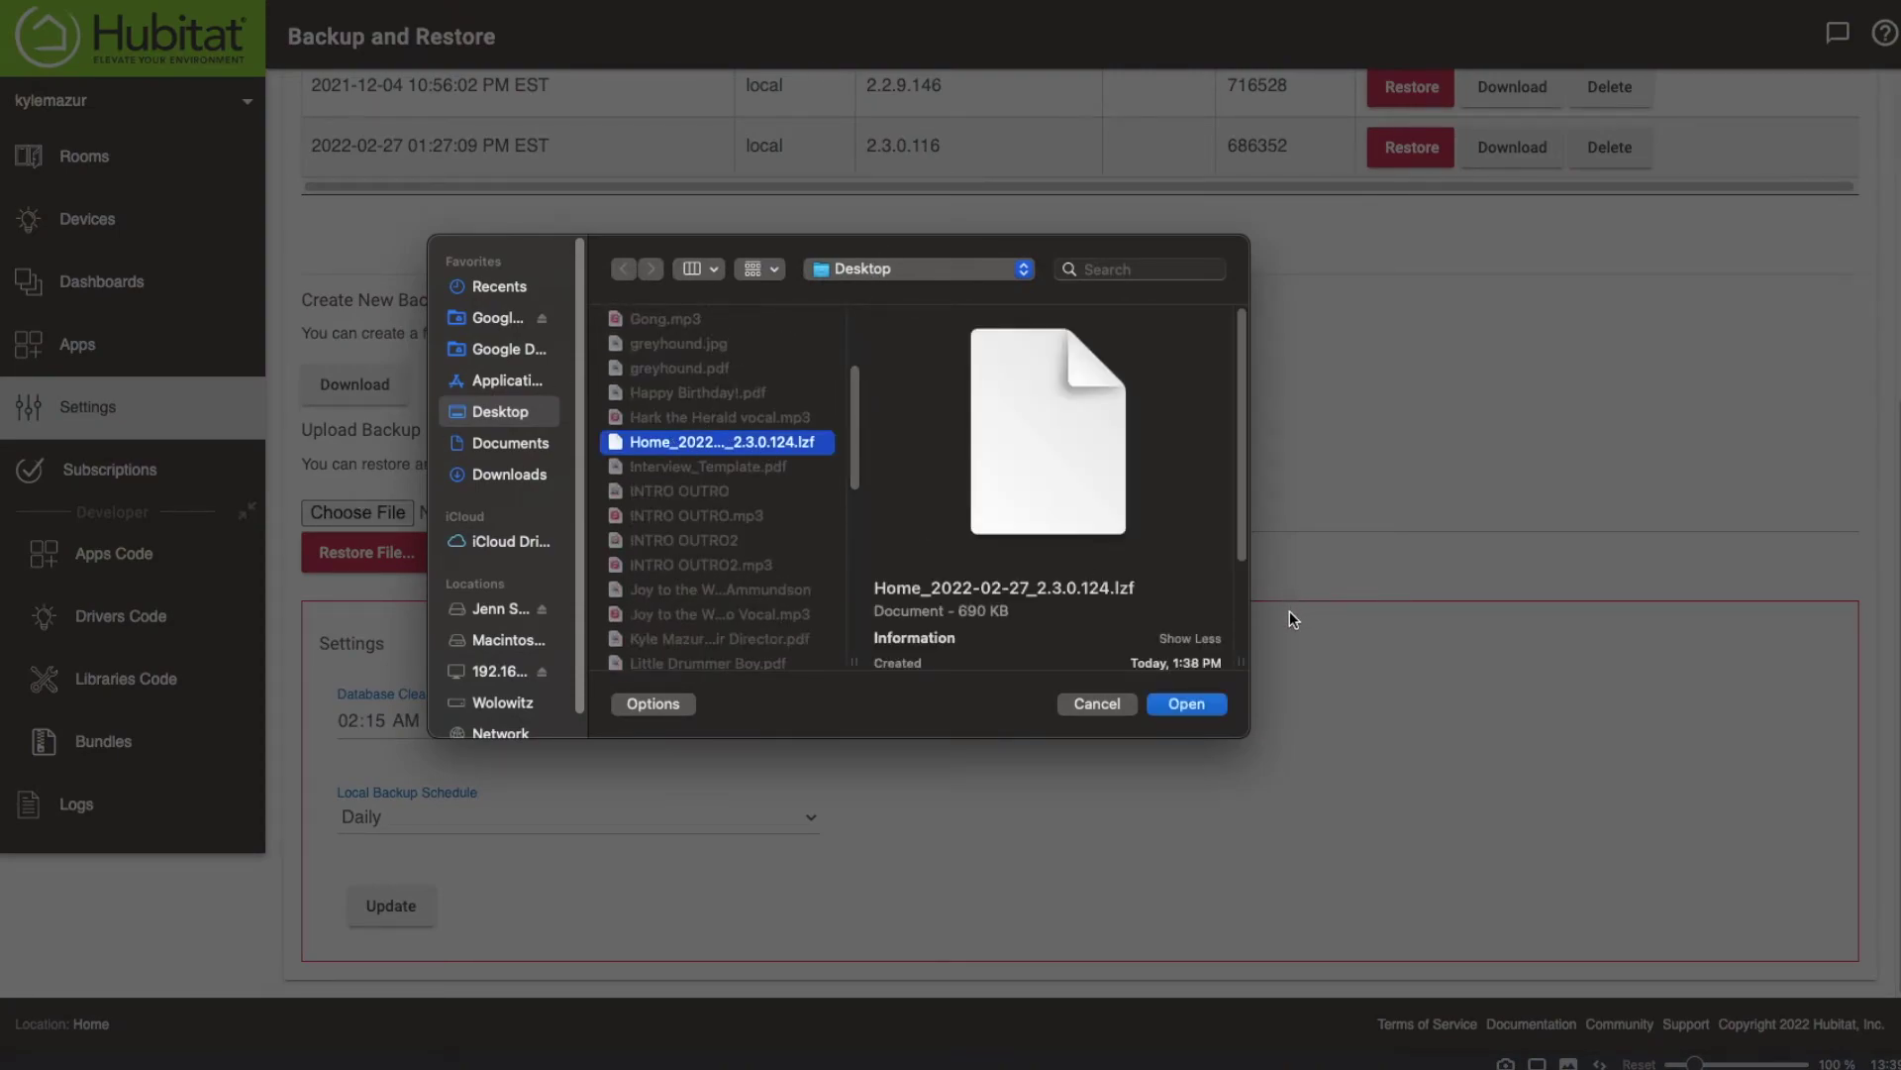
click(1187, 703)
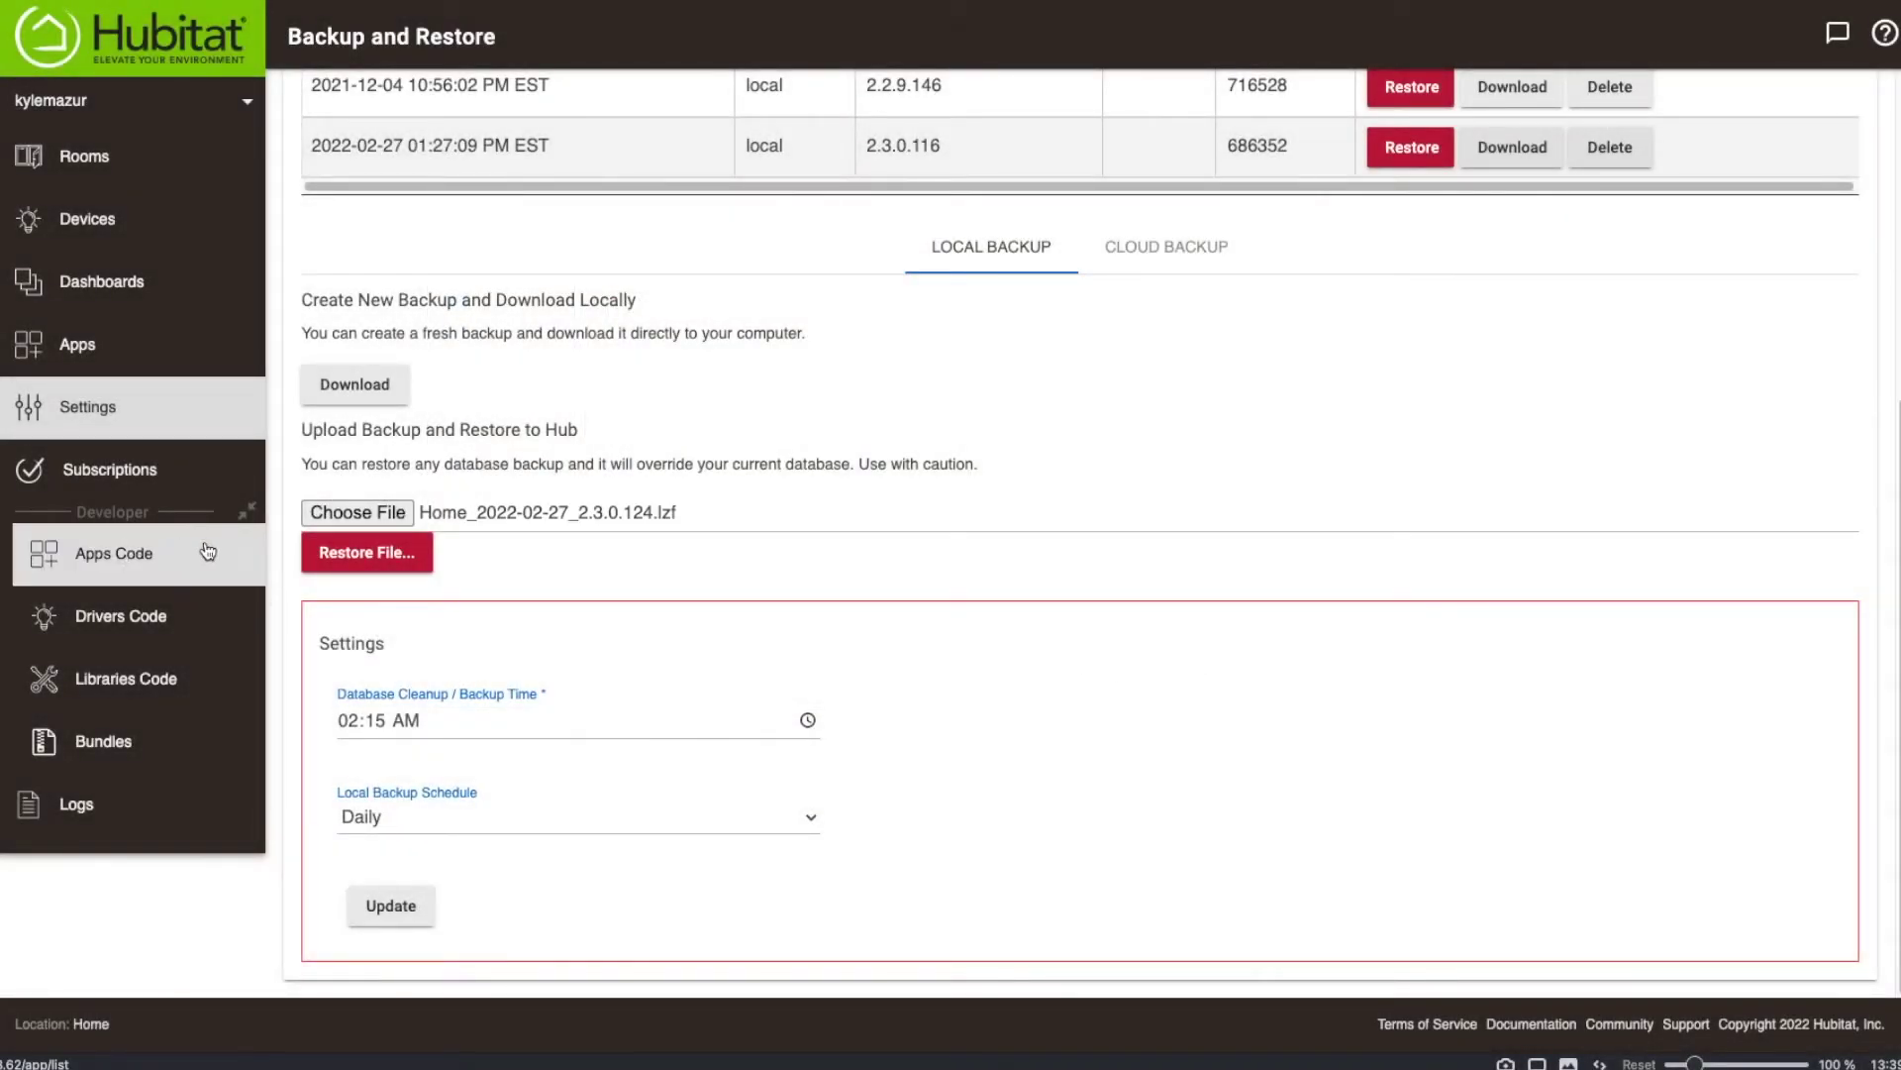
click(368, 557)
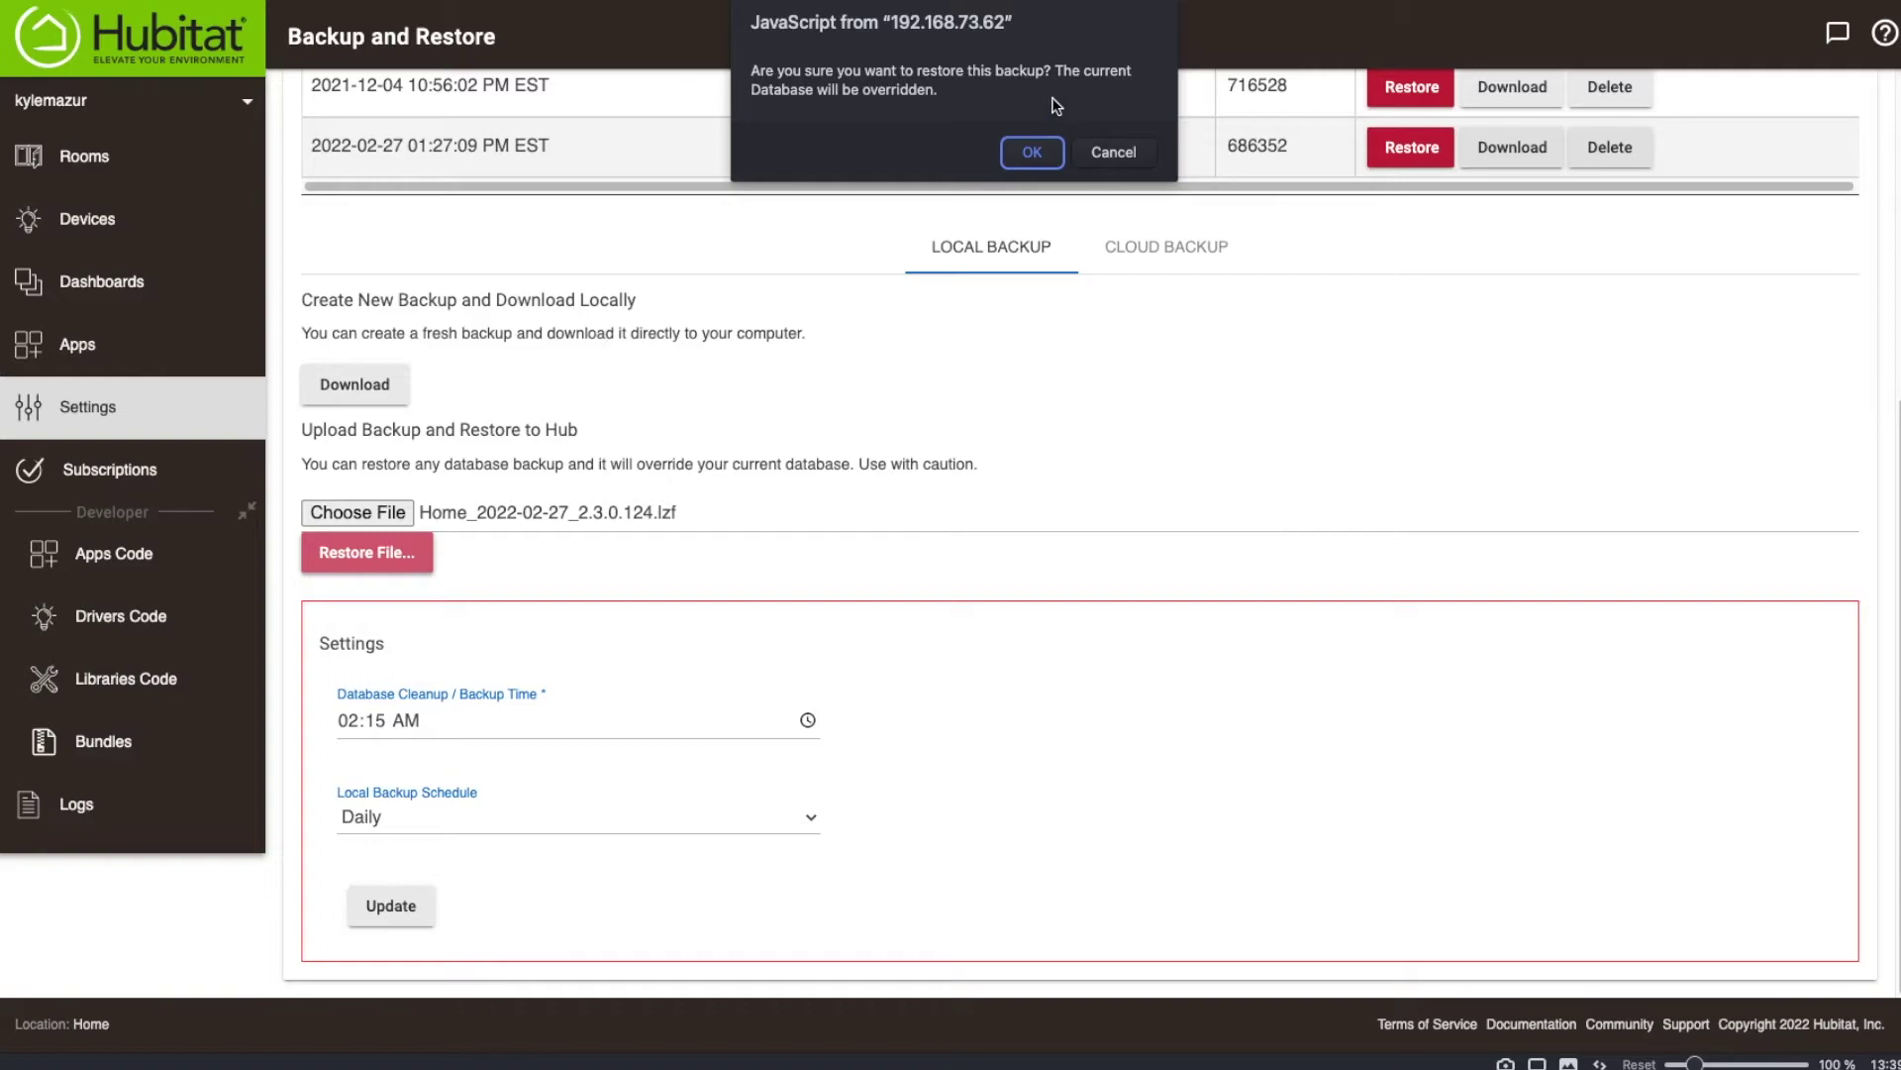
click(1032, 151)
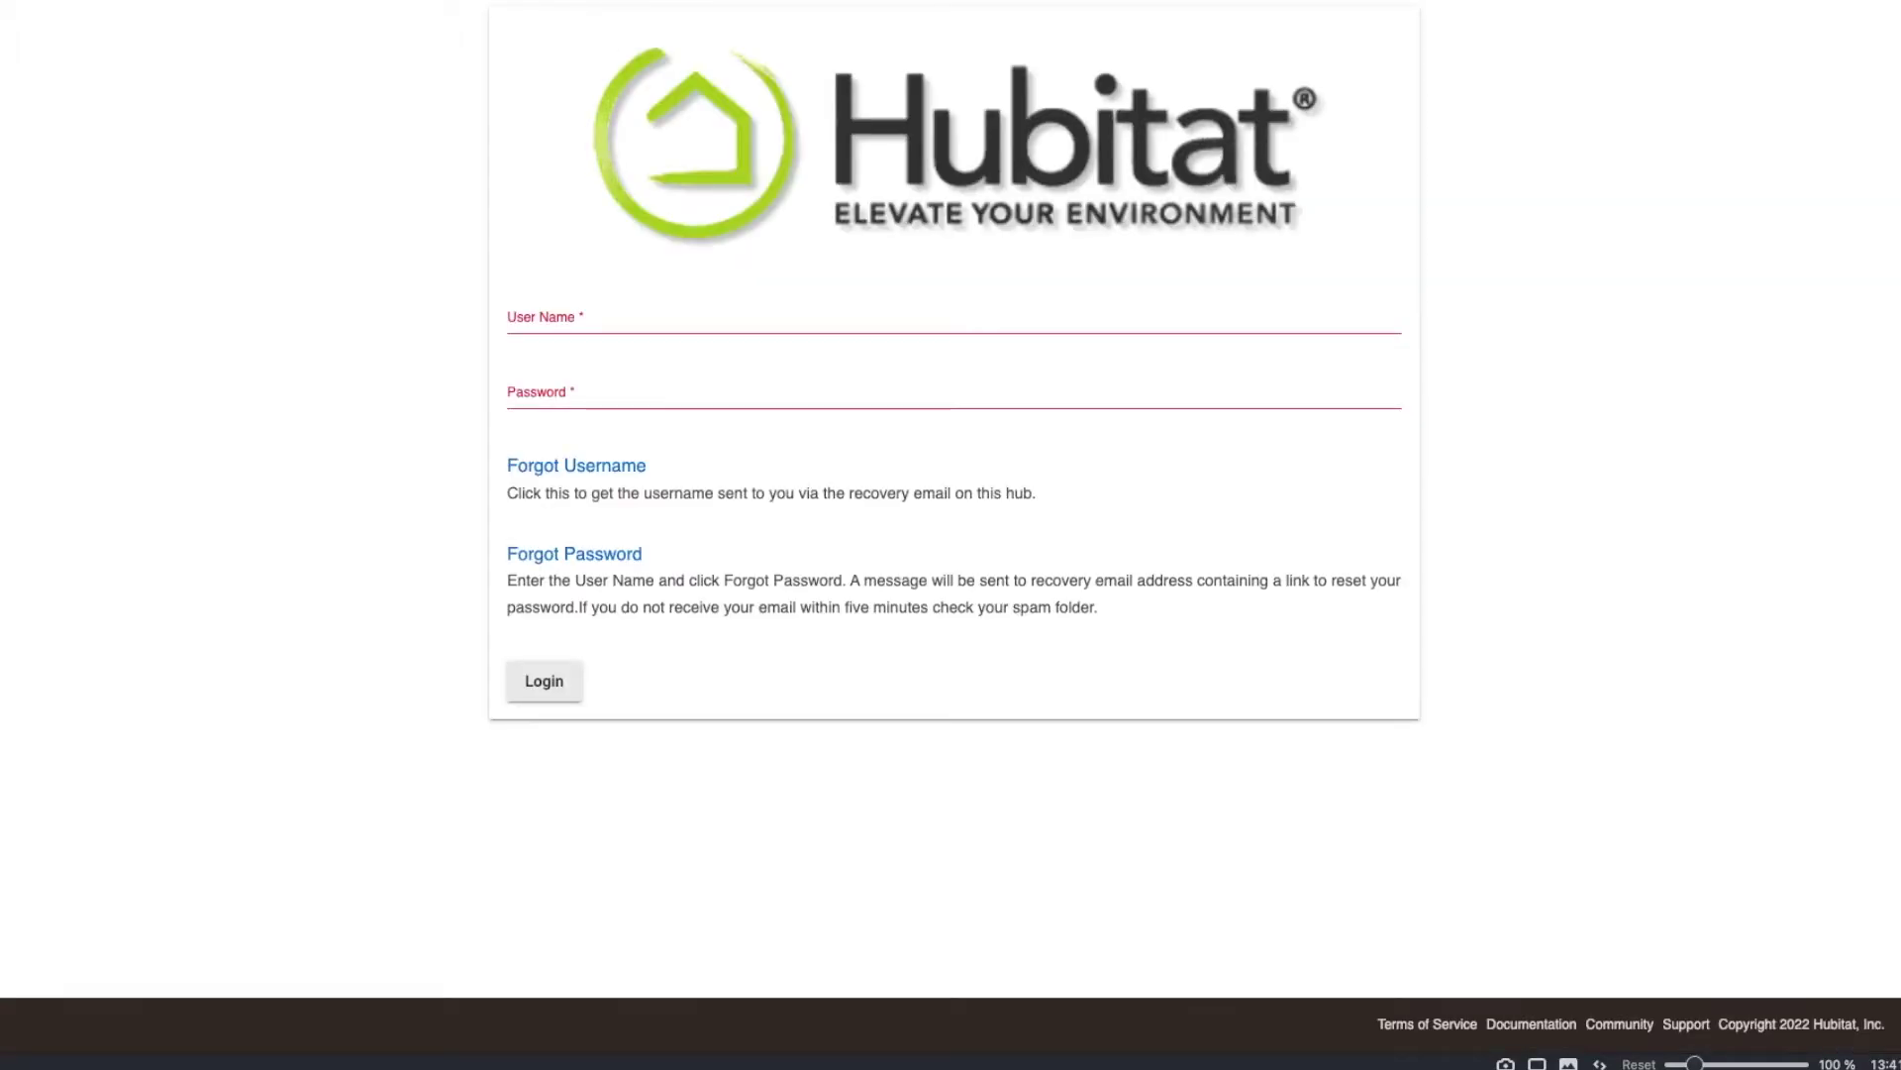
Return to the hub login page in the browser and sign in with the account's user name and password.
key(ctrl+Up)
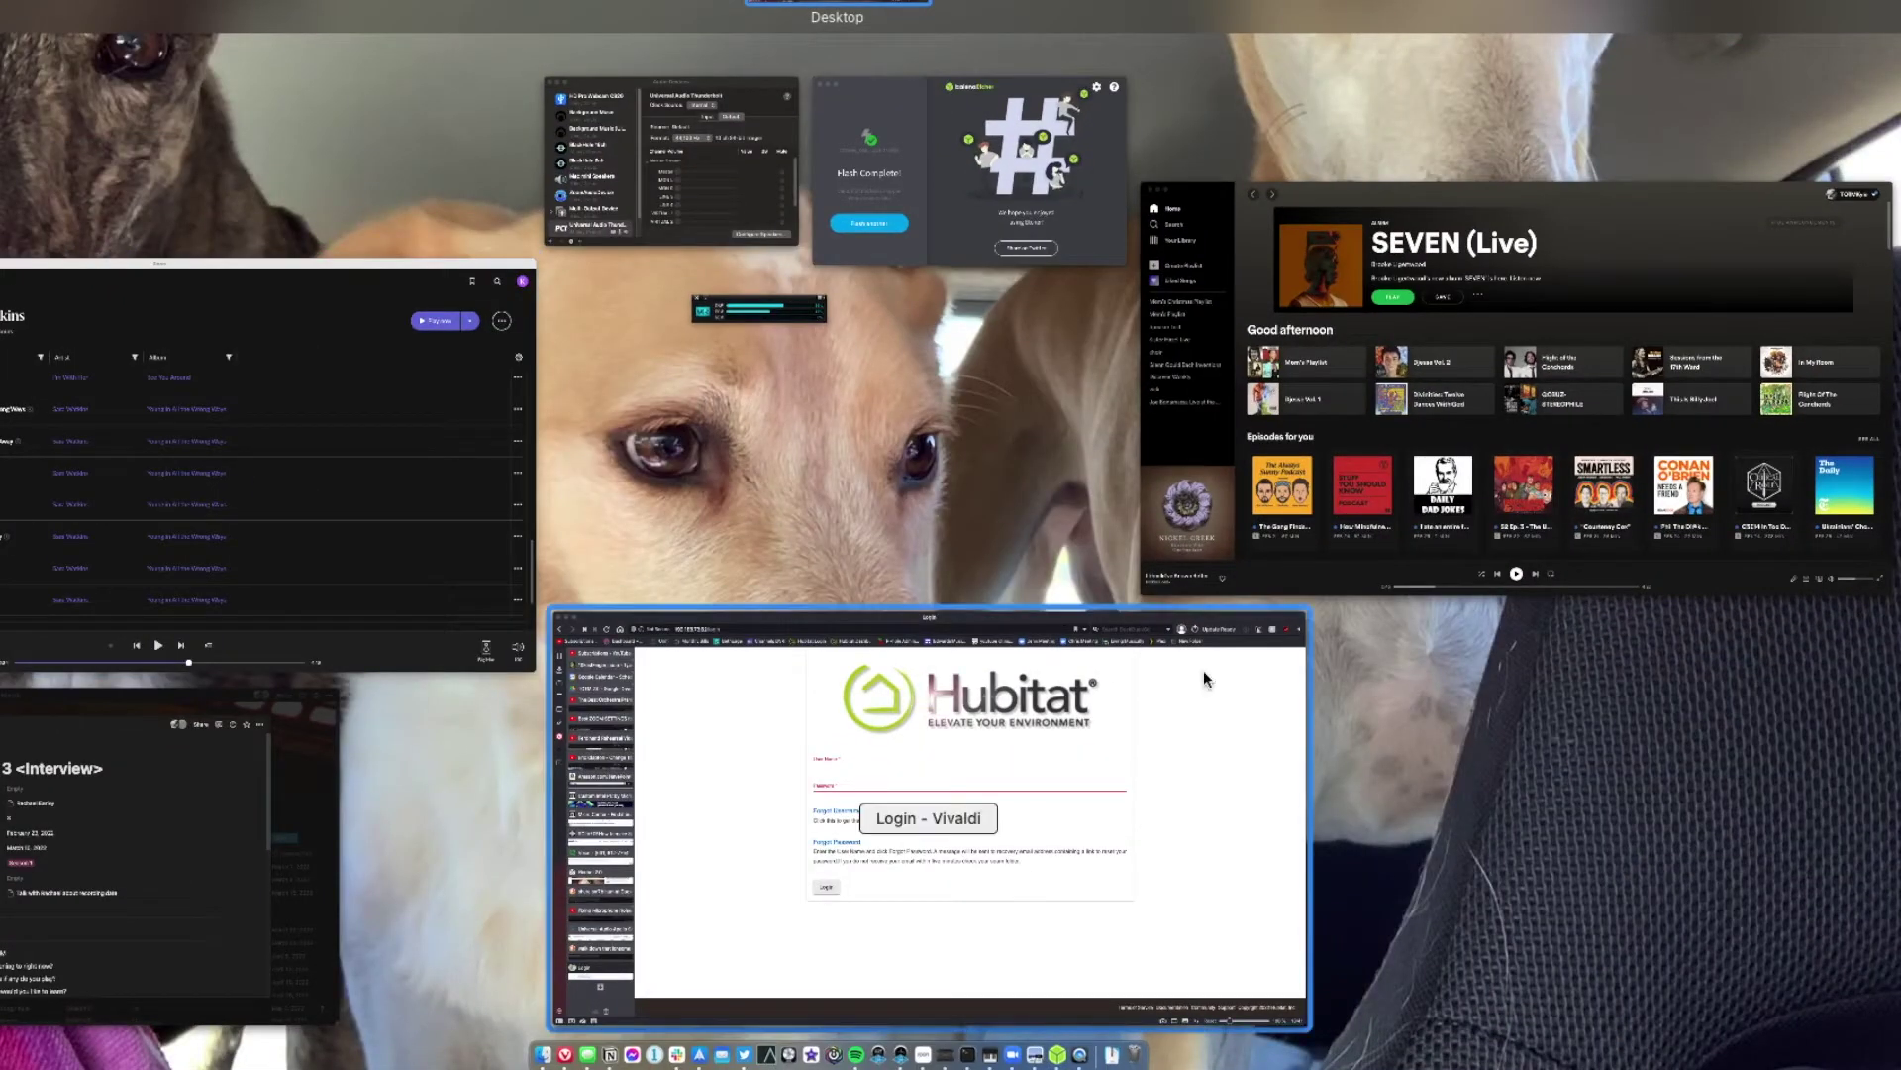
click(990, 903)
click(817, 307)
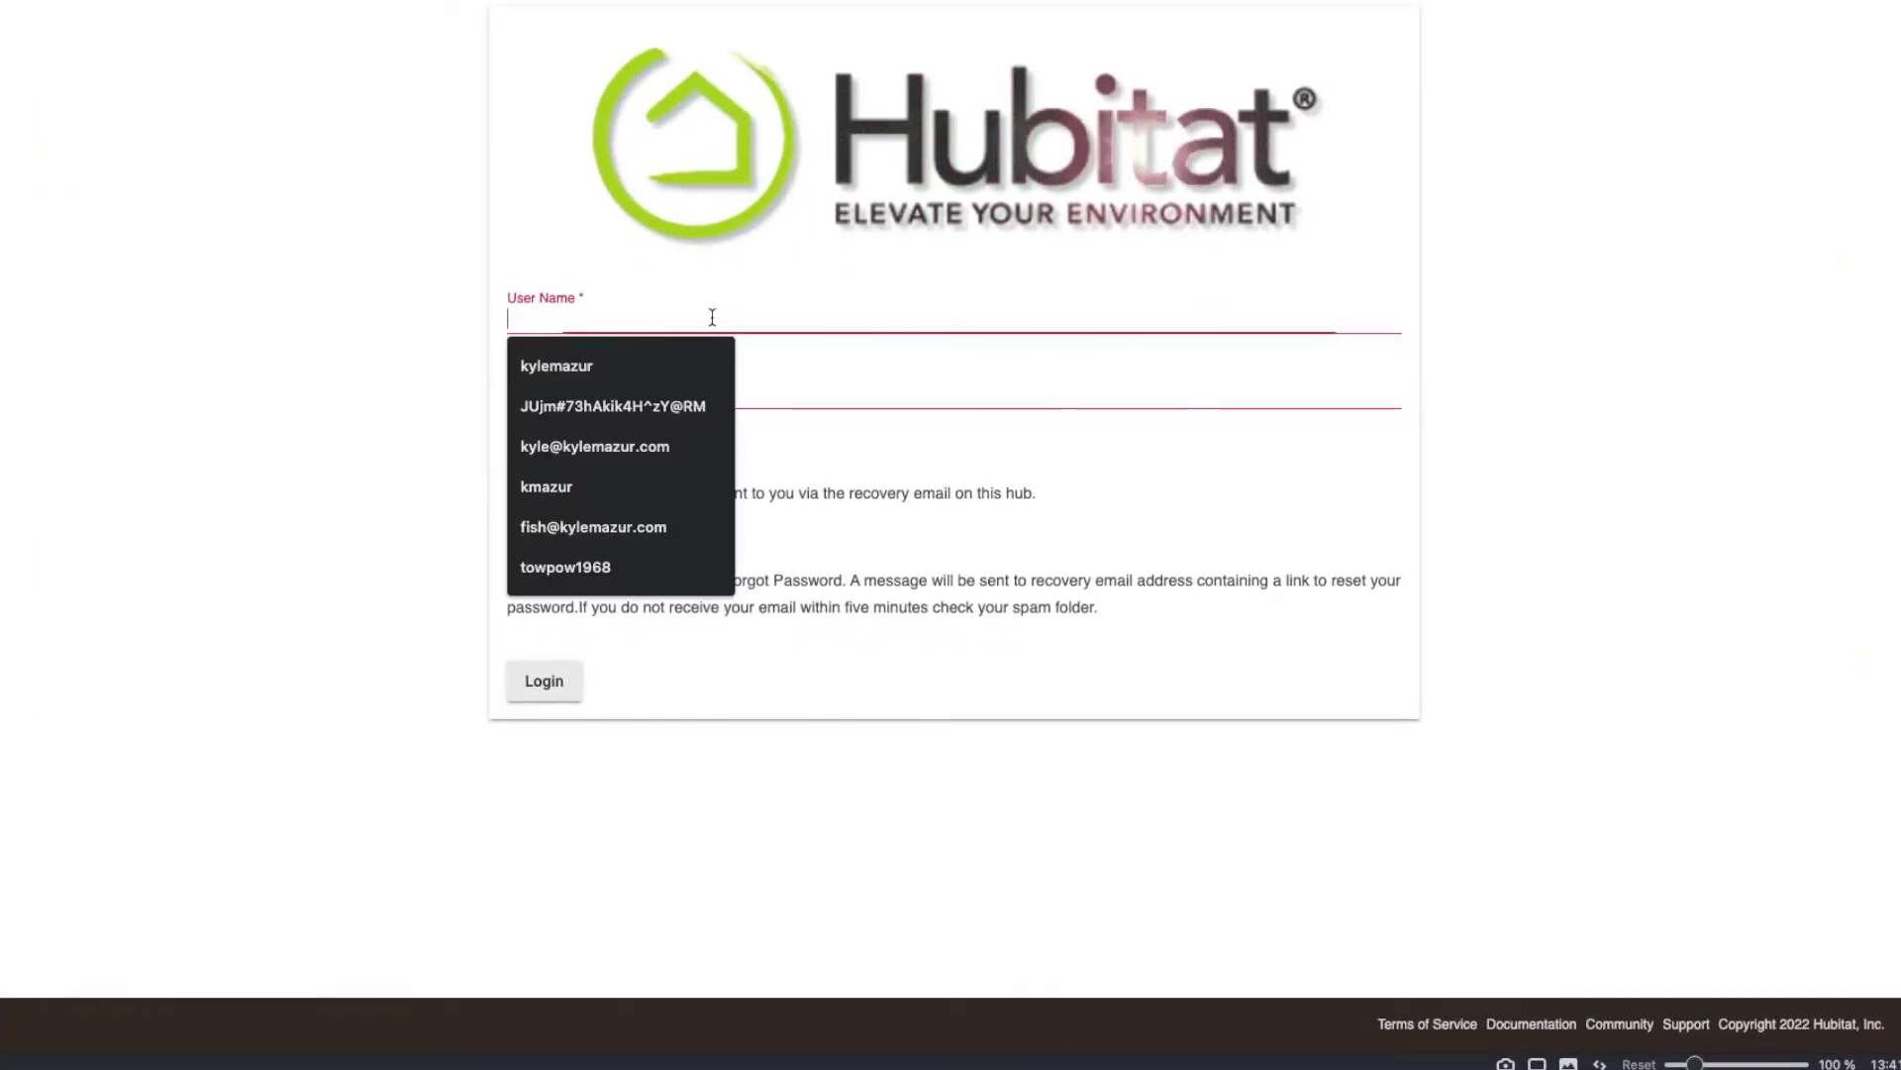
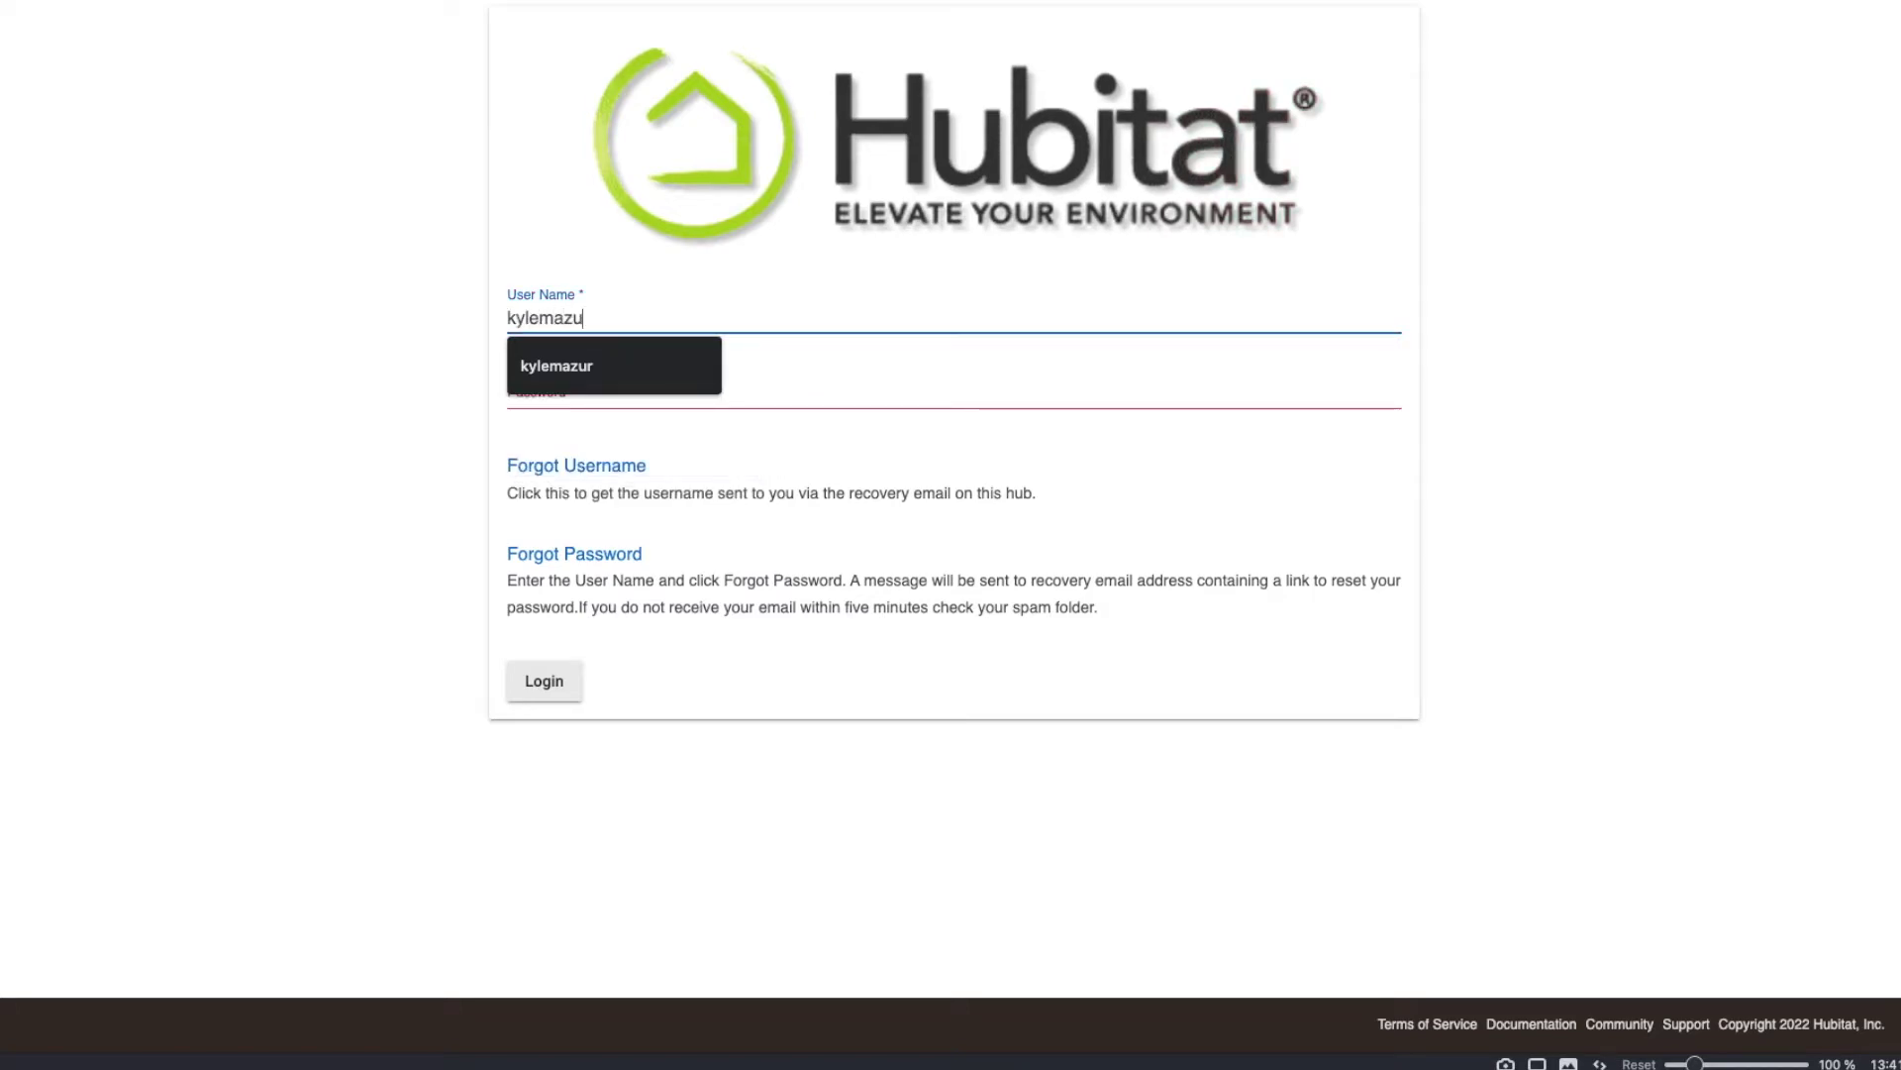
key(Tab)
text(**************)
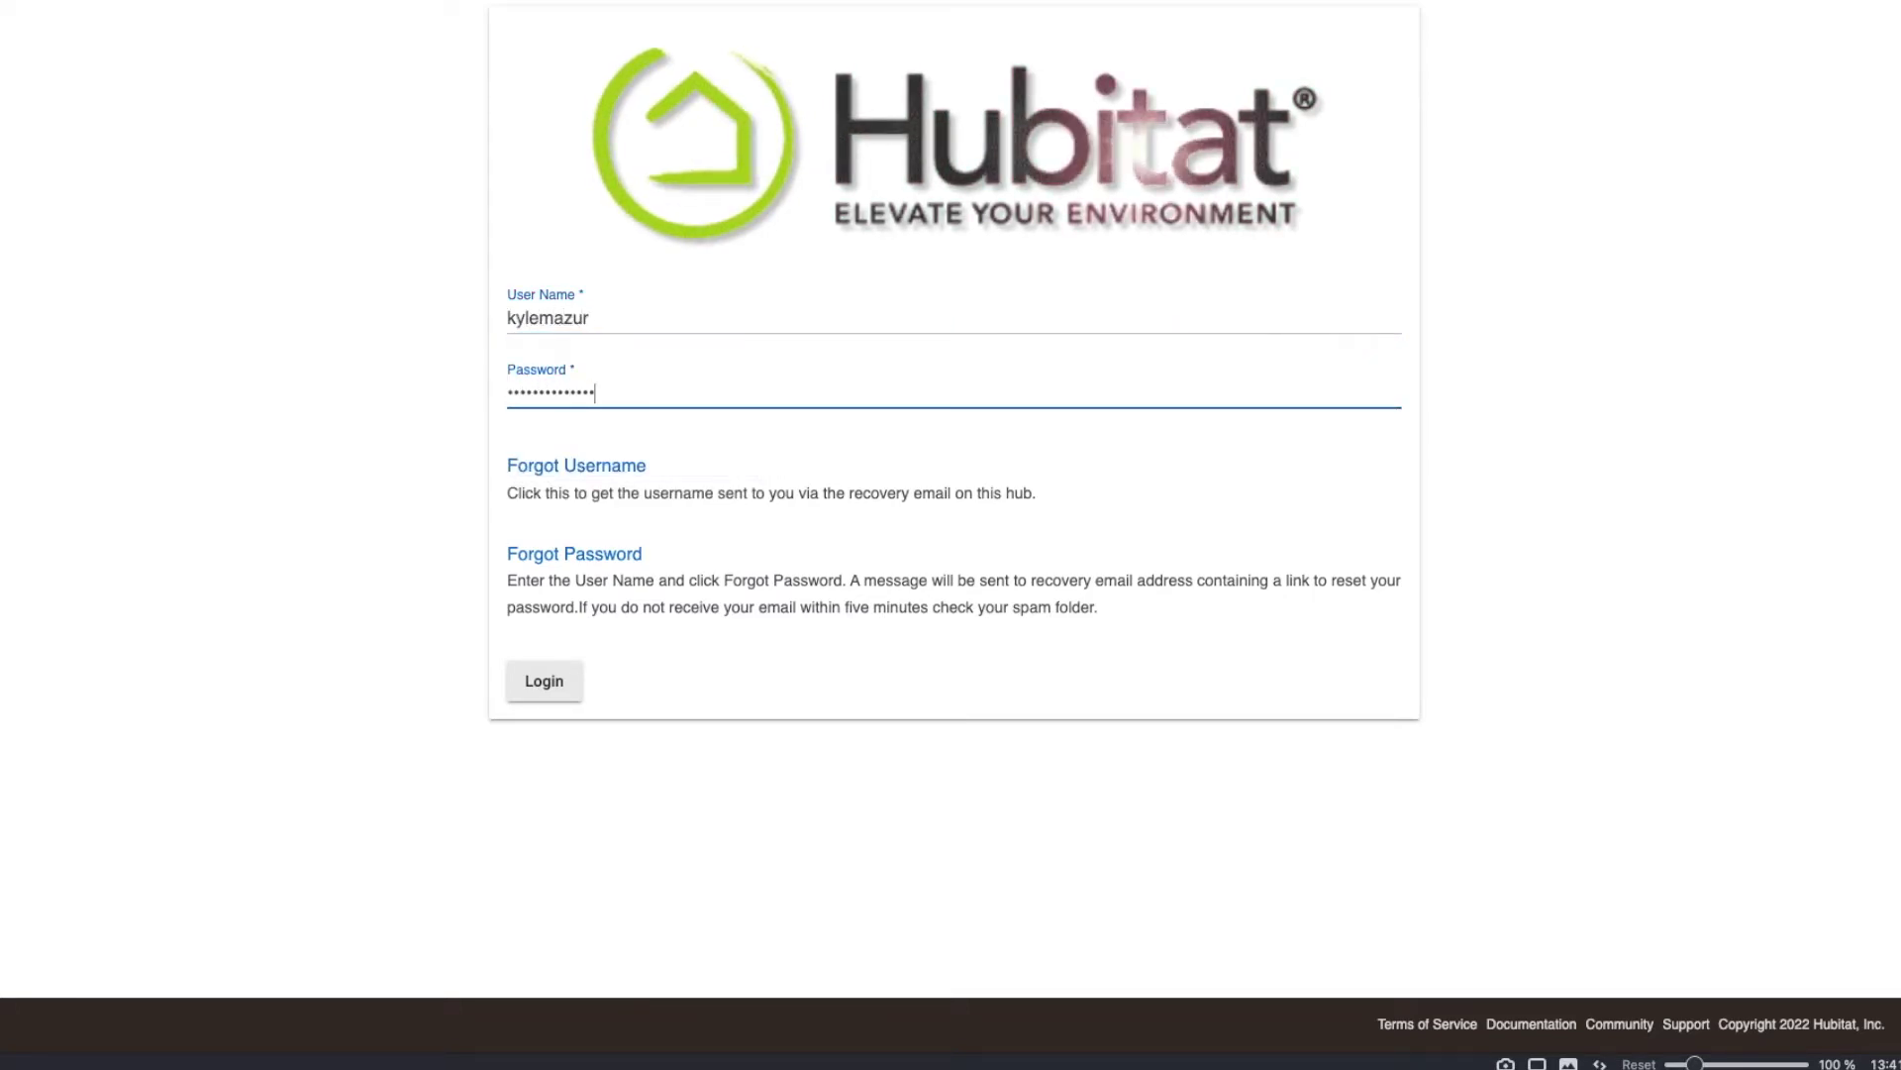
key(Return)
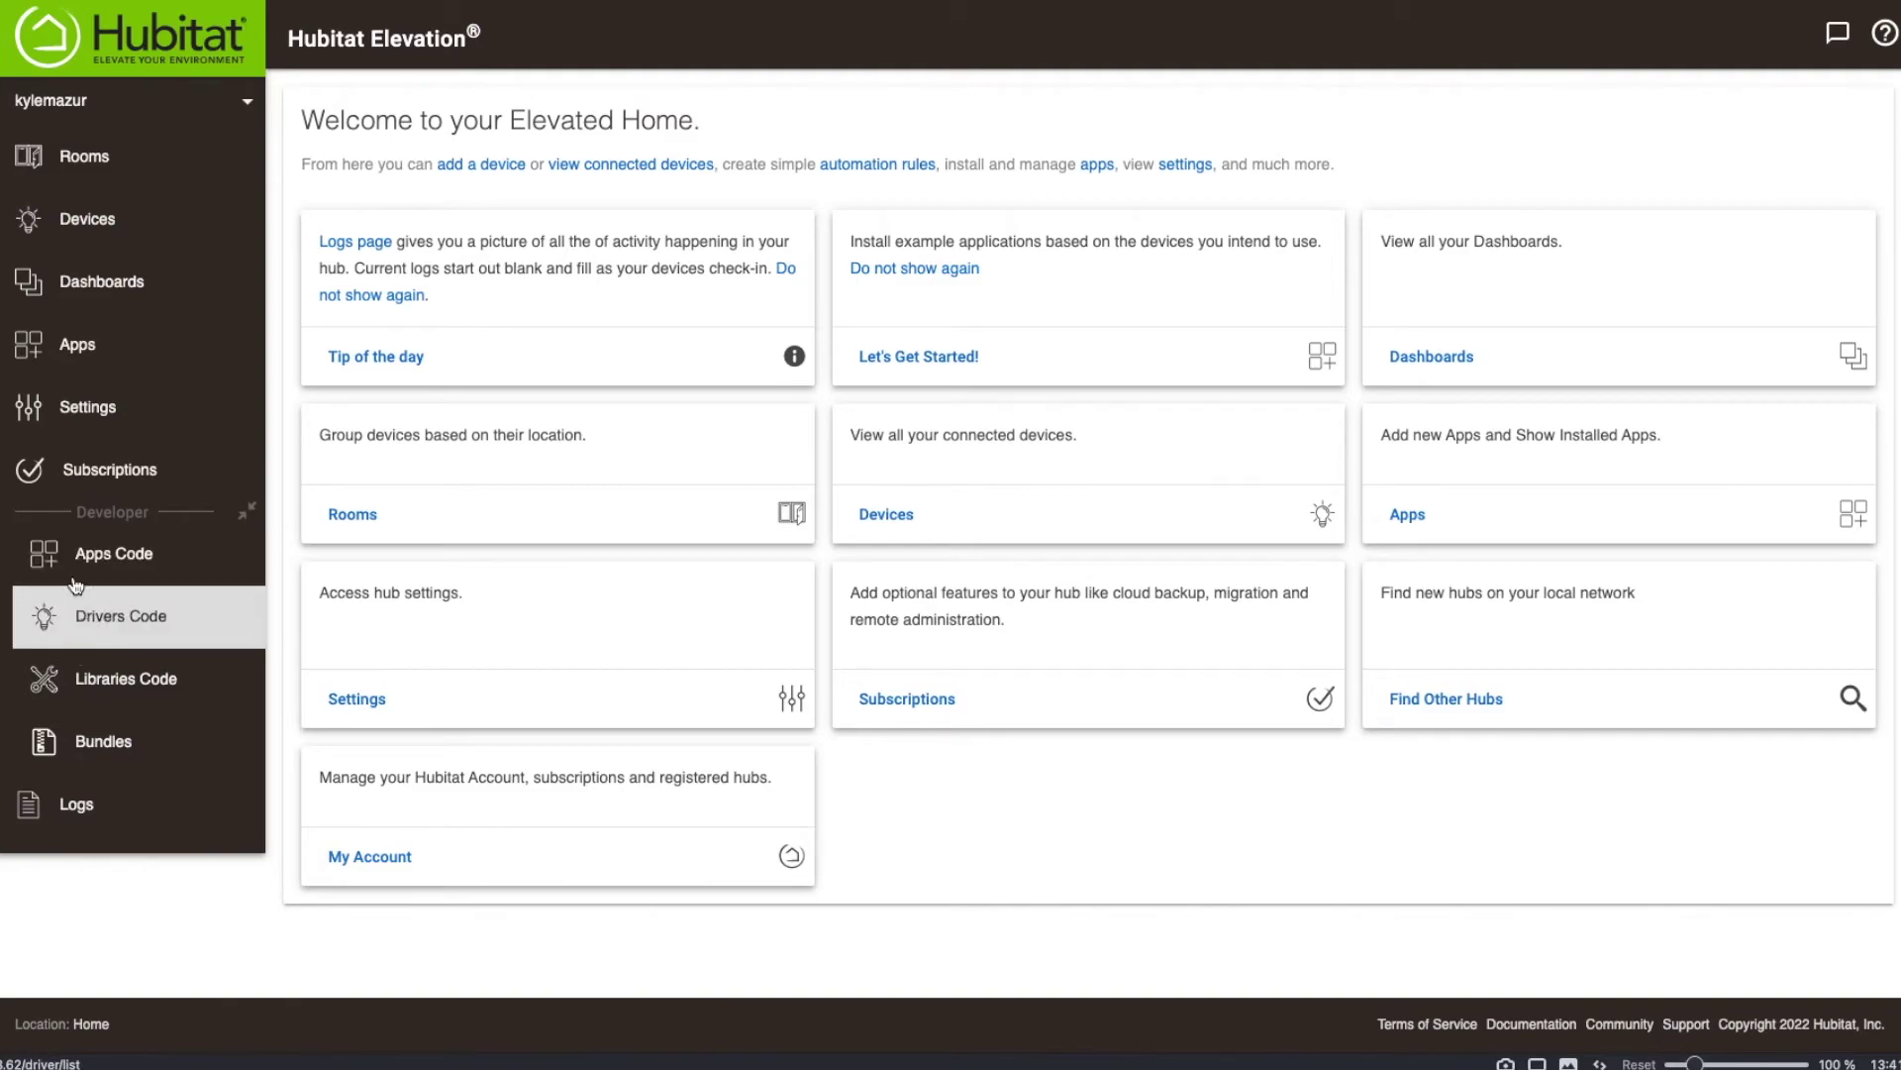
Open the hub Settings page from the sidebar.
click(83, 436)
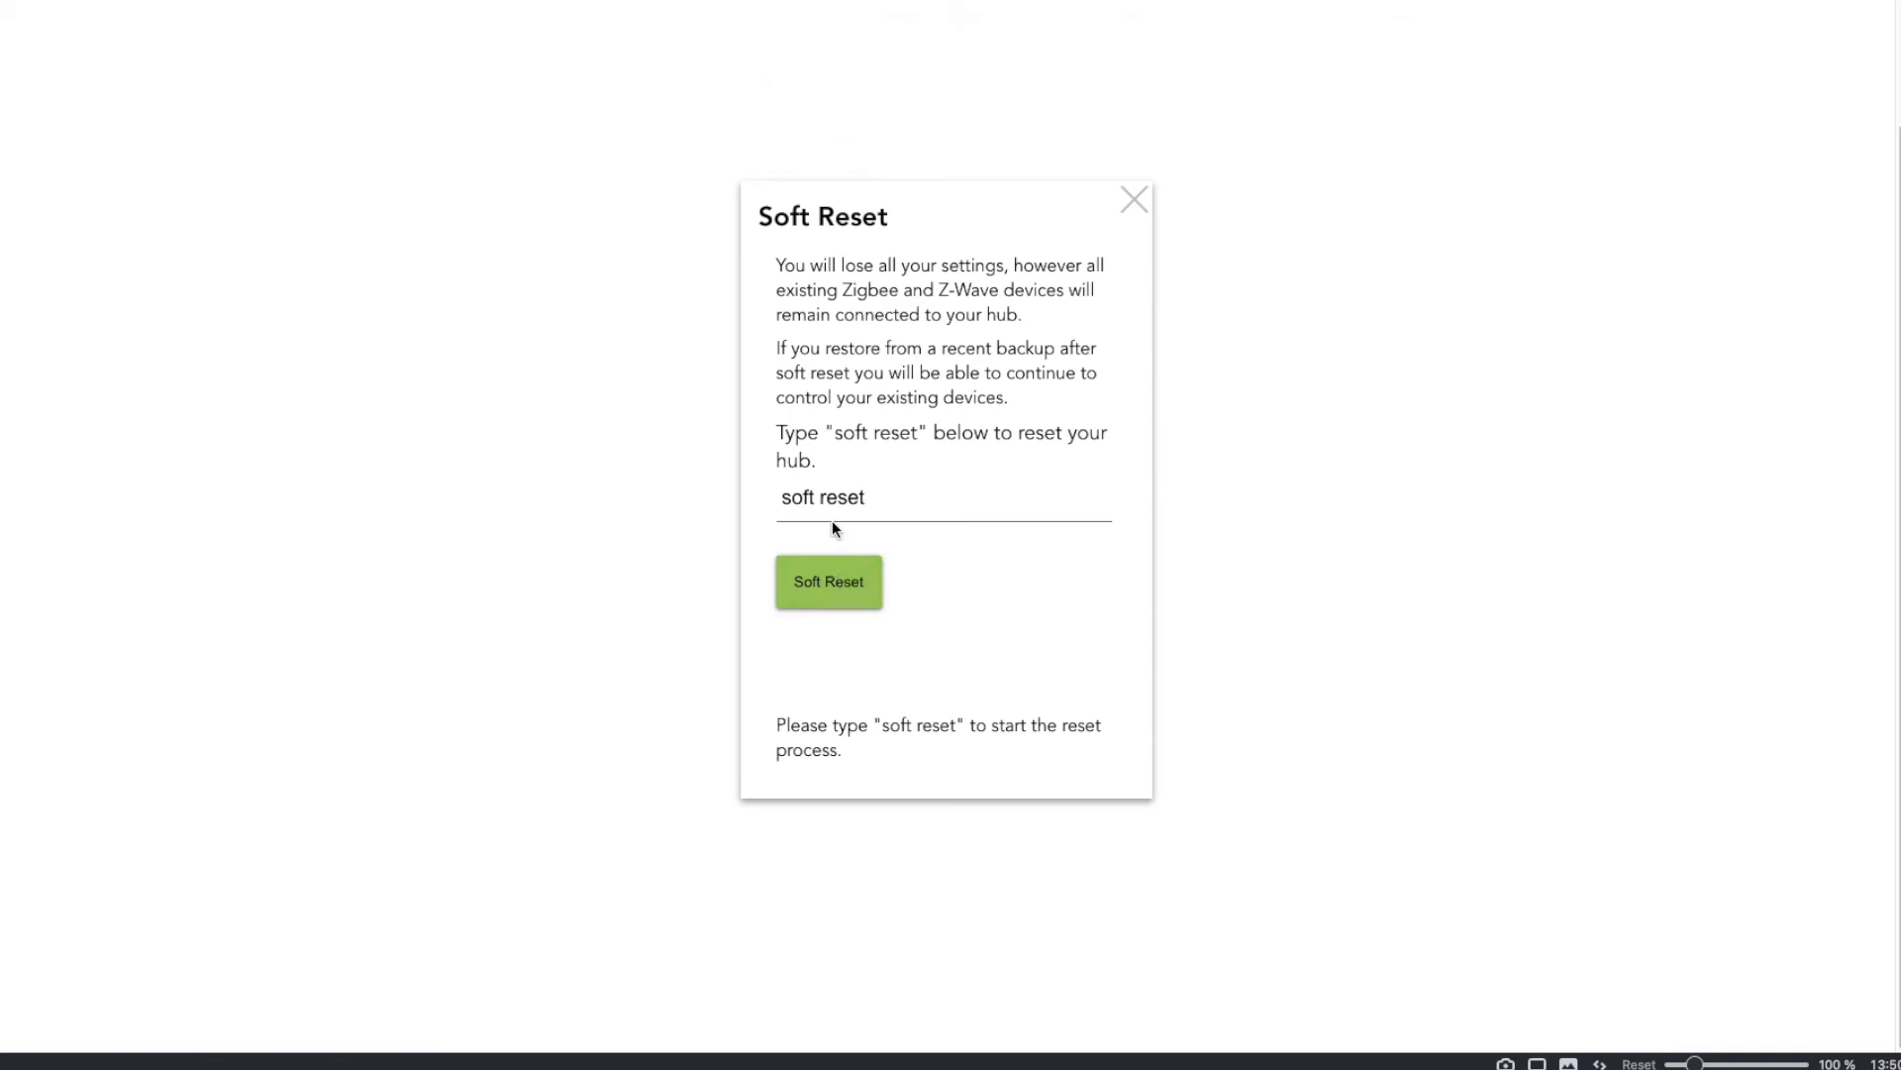
Confirm the Soft Reset so the hub starts resetting.
click(816, 595)
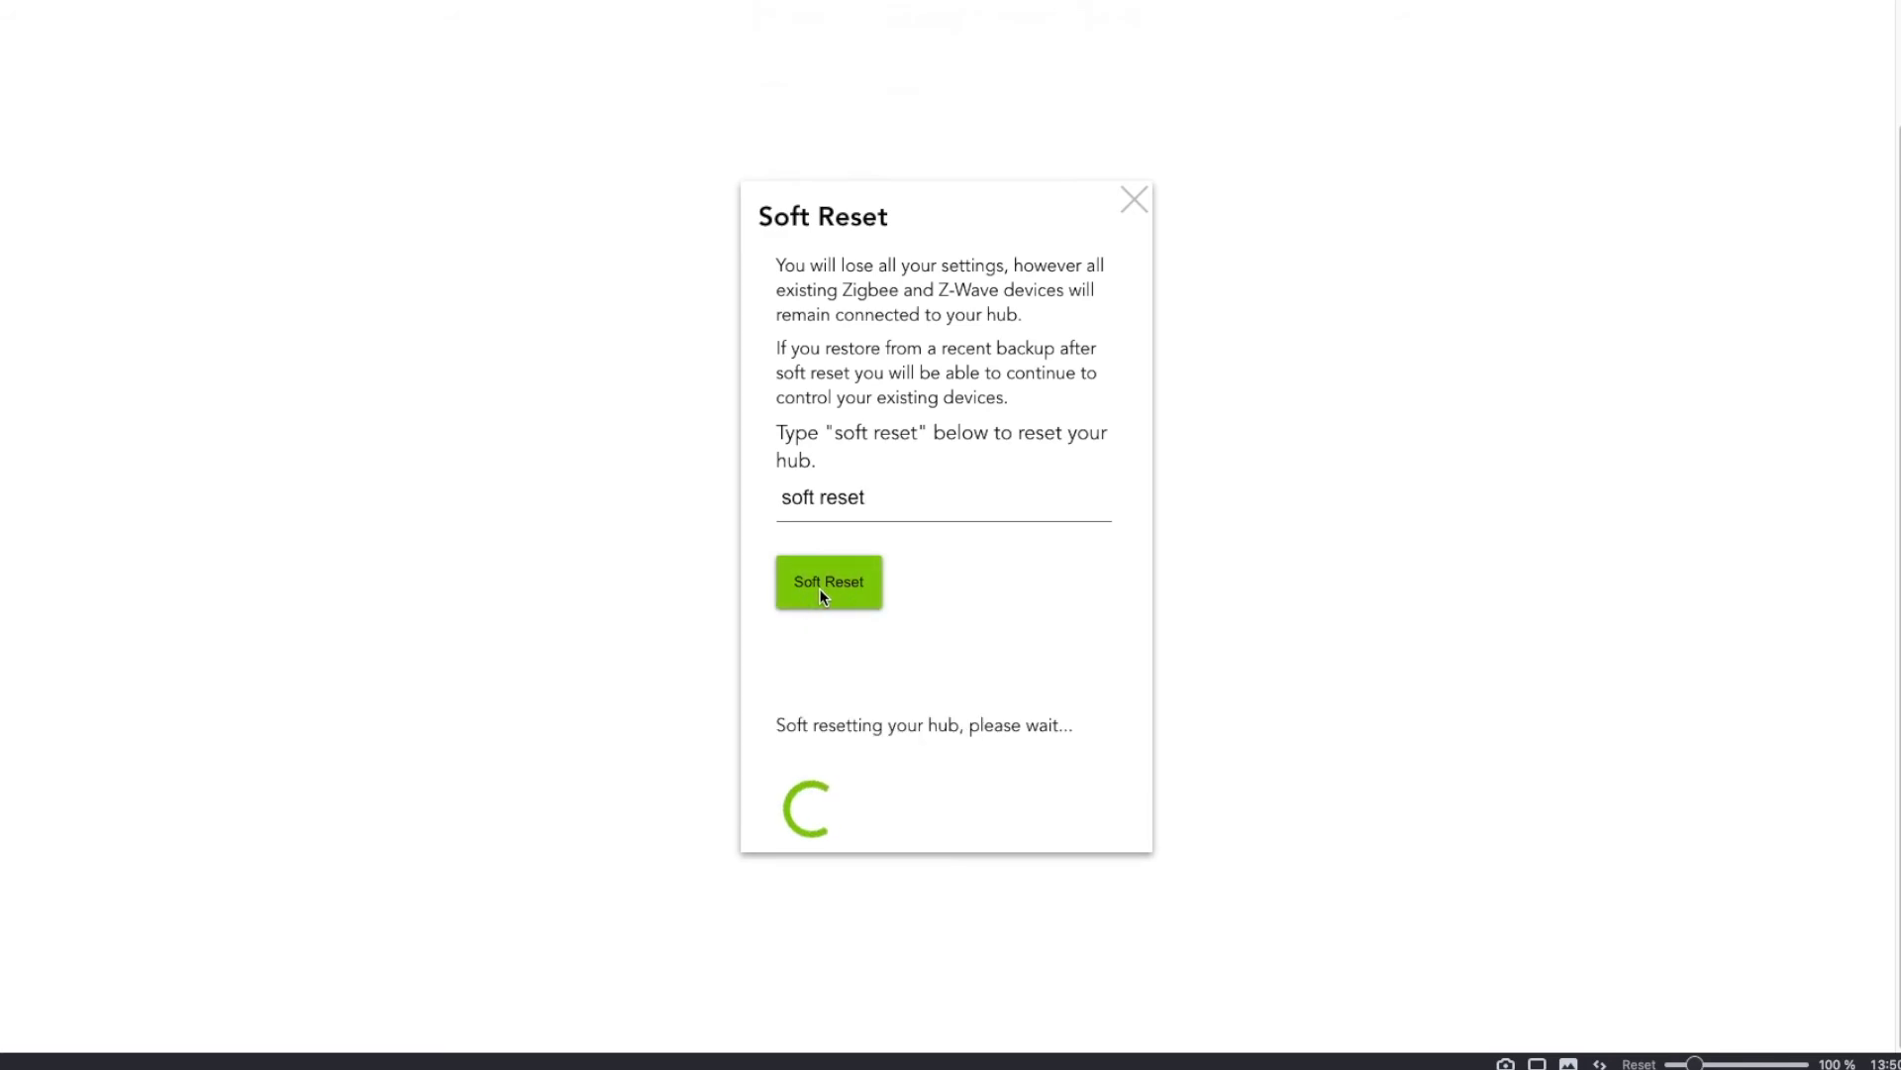